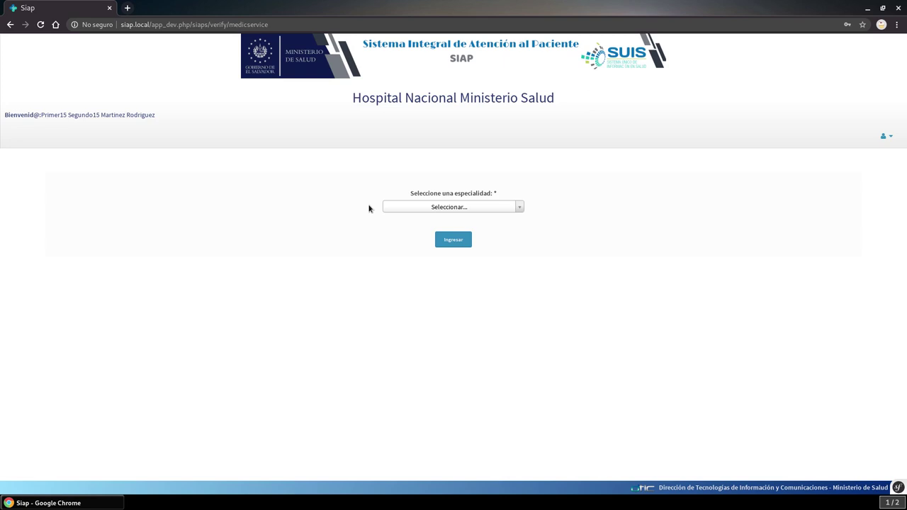
Enter the system with the specialty Medicina Interna-Consulta Externa-MINSAL.
{"action": "left_click", "coordinate": [412, 208]}
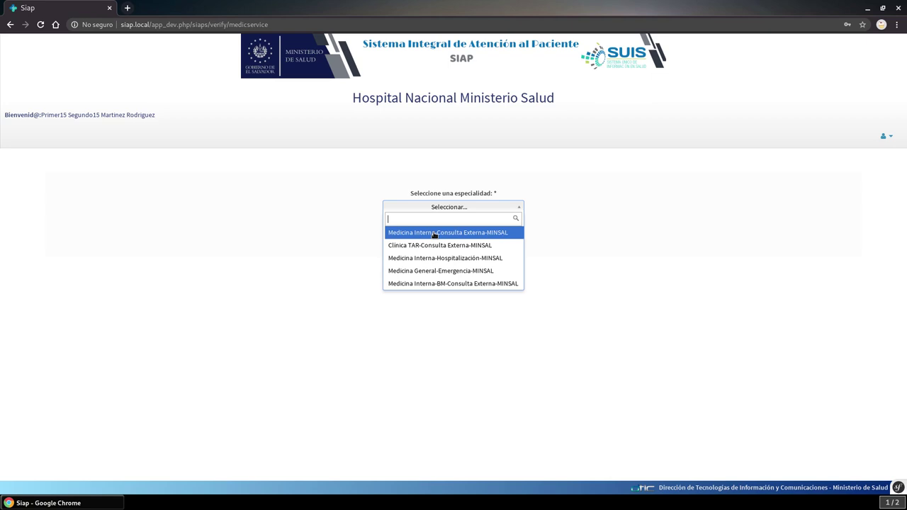
{"action": "left_click", "coordinate": [435, 233]}
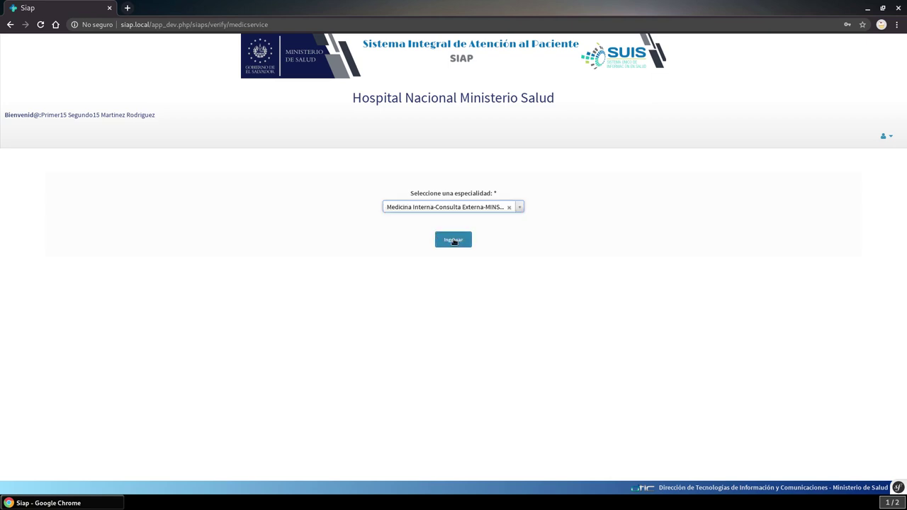
{"action": "left_click", "coordinate": [453, 240]}
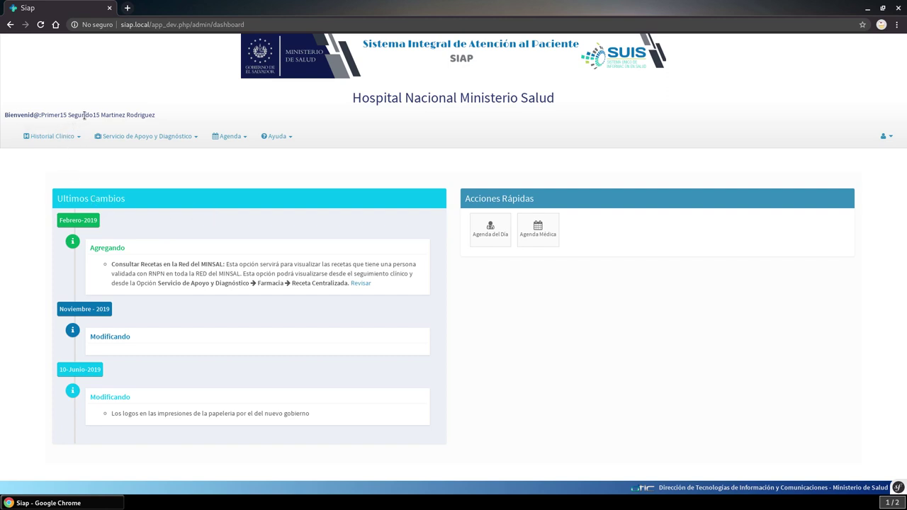
Open the pharmacy's Prescripcion Medicamentos form.
{"action": "left_click", "coordinate": [141, 140]}
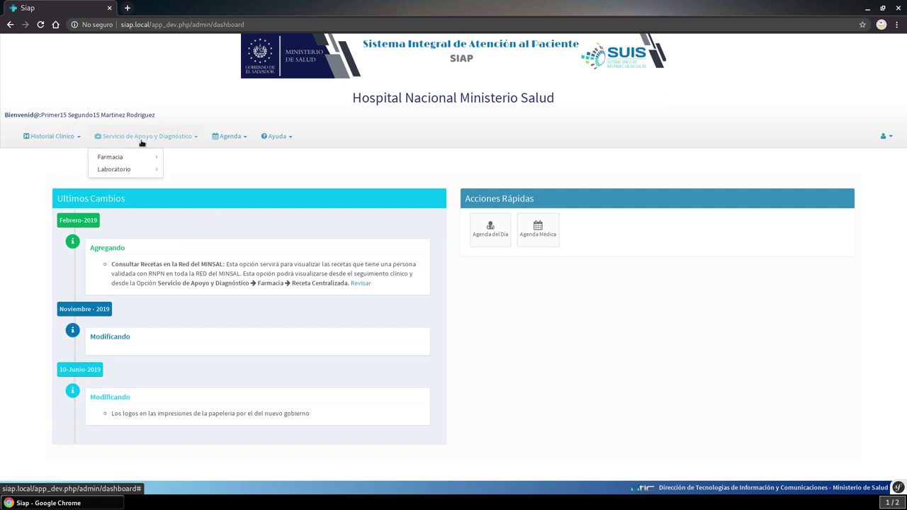
{"action": "mouse_move", "coordinate": [137, 155]}
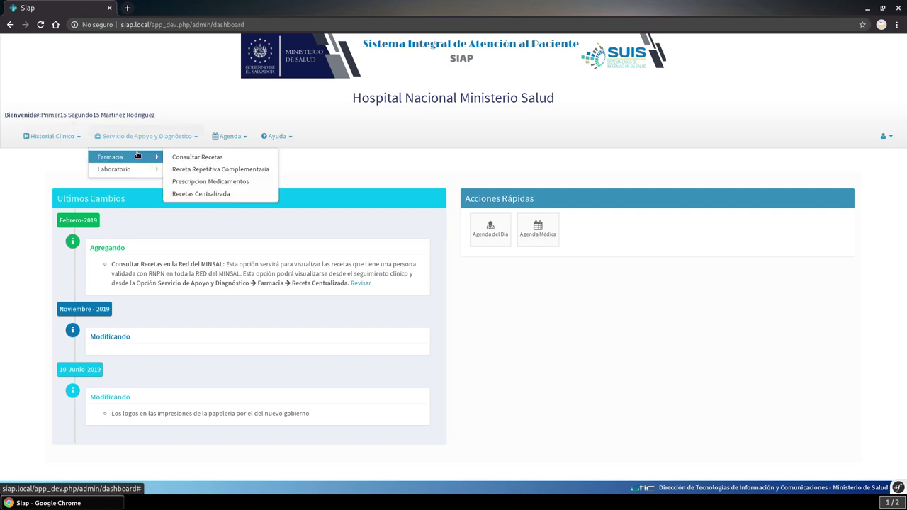
{"action": "left_click", "coordinate": [211, 182]}
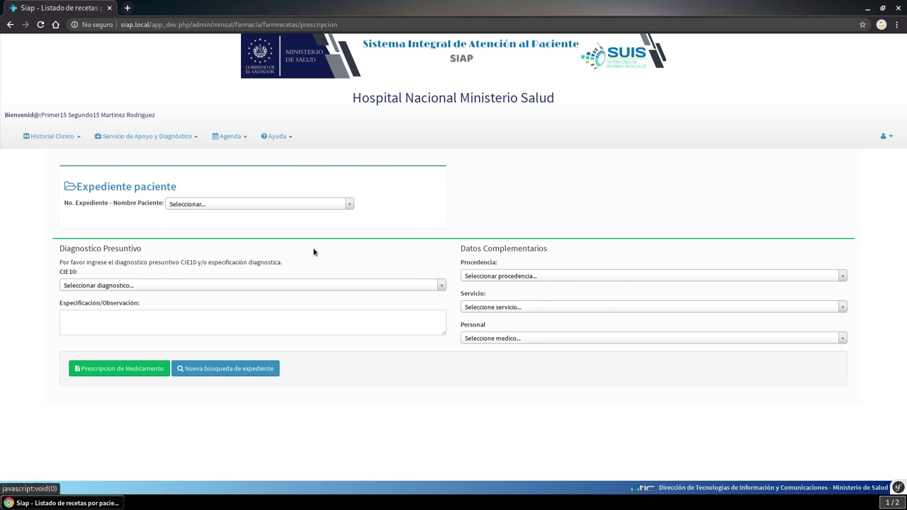
Find the patient by record number and select the matching record for the prescription.
{"action": "left_click", "coordinate": [232, 205]}
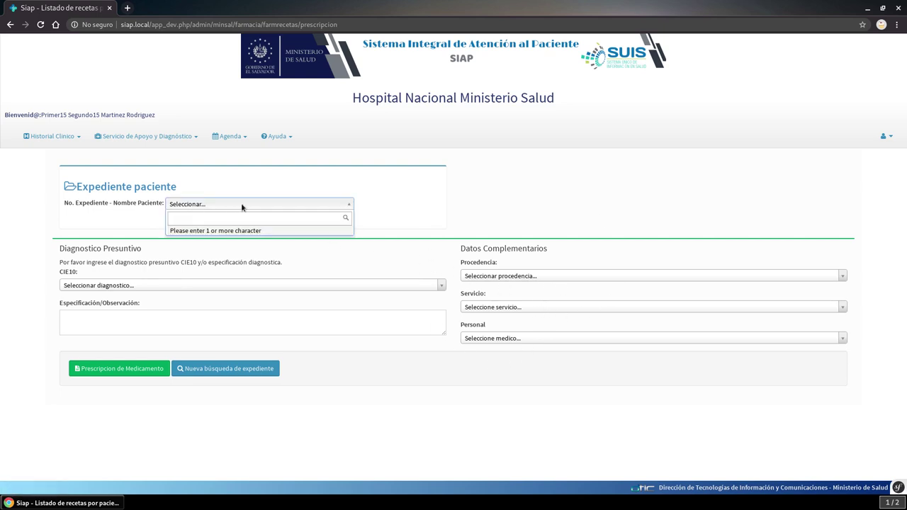
{"action": "type", "text": "1-16"}
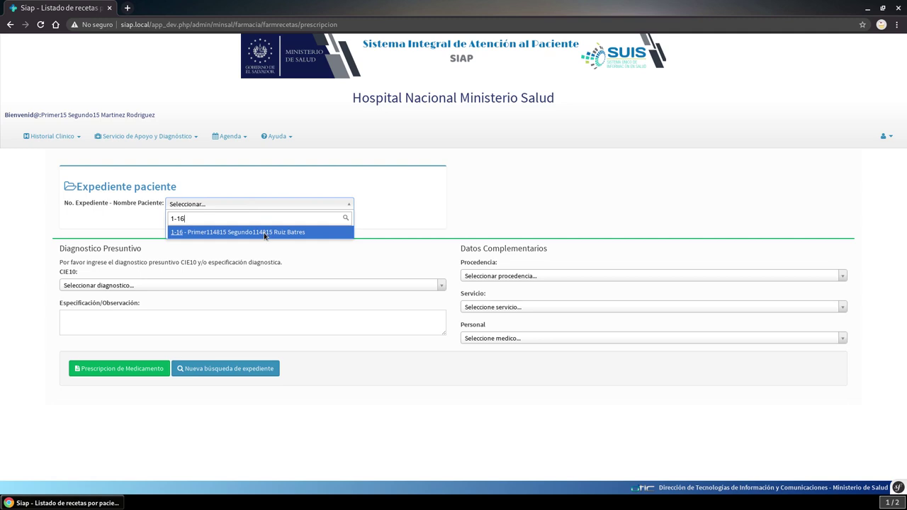
{"action": "left_click", "coordinate": [264, 232]}
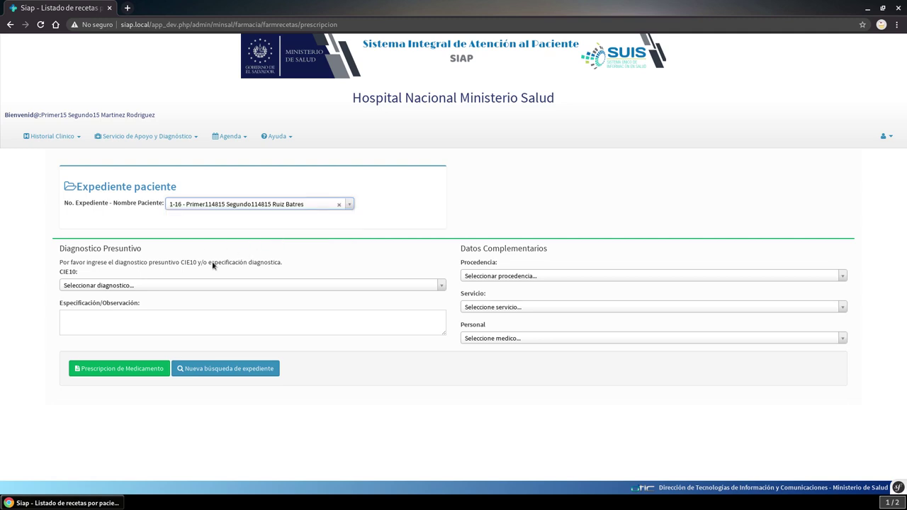
Set the CIE10 diagnosis to "I10 - Hipertensión esencial (primaria)" with the observation "Es una atención para paciente que se genera para recetas repetitivas".
{"action": "left_click", "coordinate": [200, 285]}
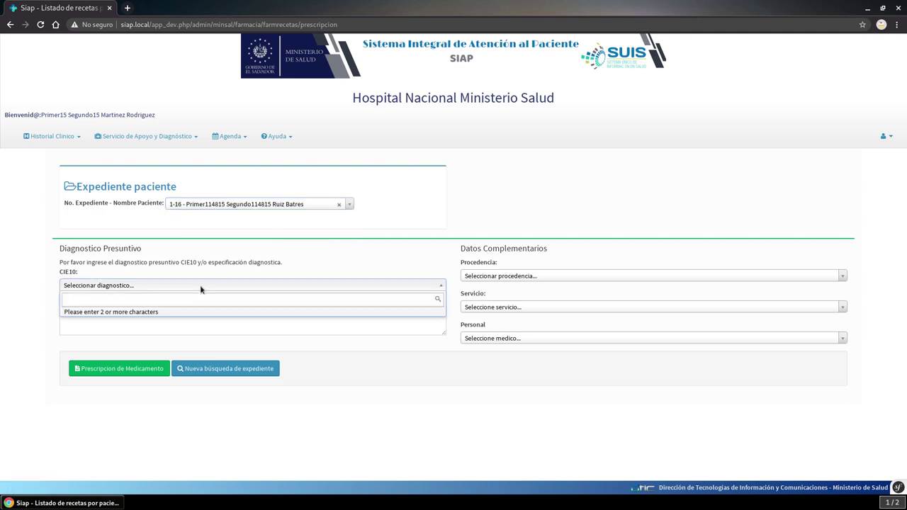
{"action": "type", "text": "hiper"}
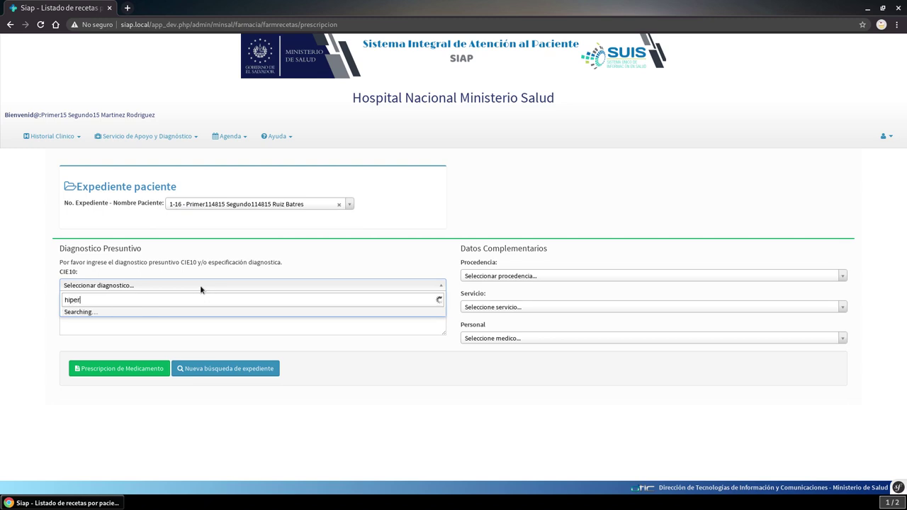
{"action": "type", "text": "tension ese"}
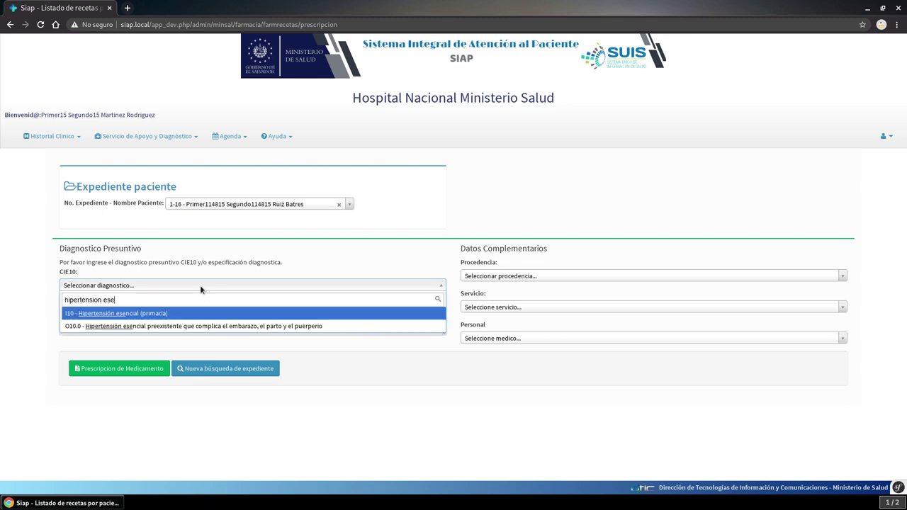
{"action": "left_click", "coordinate": [188, 314]}
{"action": "left_click", "coordinate": [128, 319]}
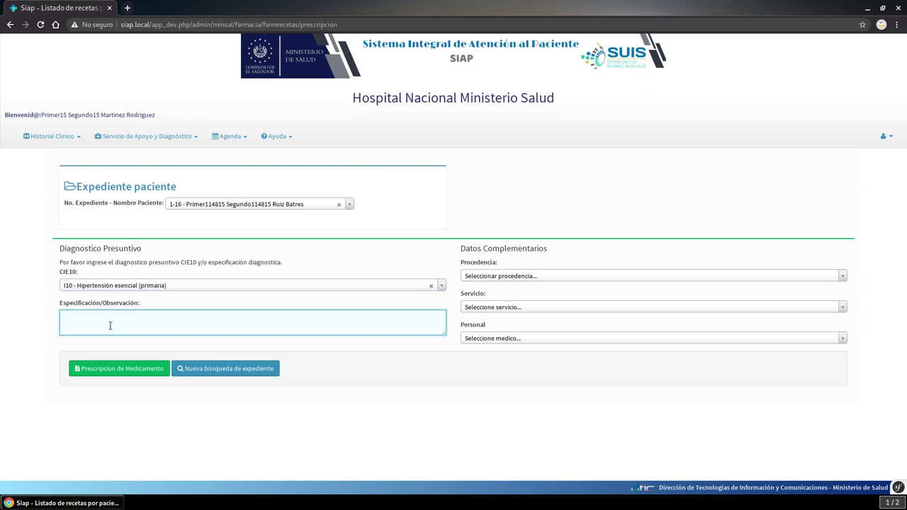
{"action": "type", "text": "Es una atención para paciente que se genera para recetas repetitivas"}
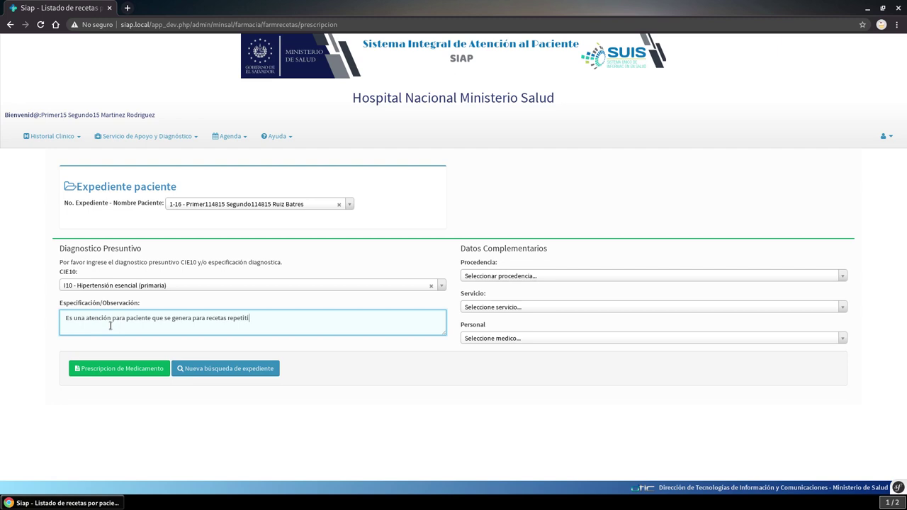
Set the Procedencia to MINSAL--Consulta Externa and open the patient's medication prescription form.
{"action": "left_click", "coordinate": [510, 275]}
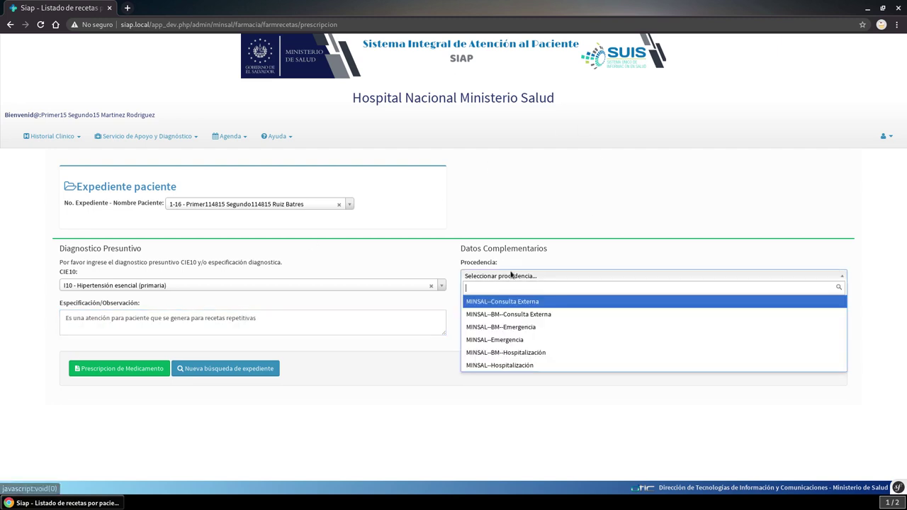
{"action": "left_click", "coordinate": [535, 304]}
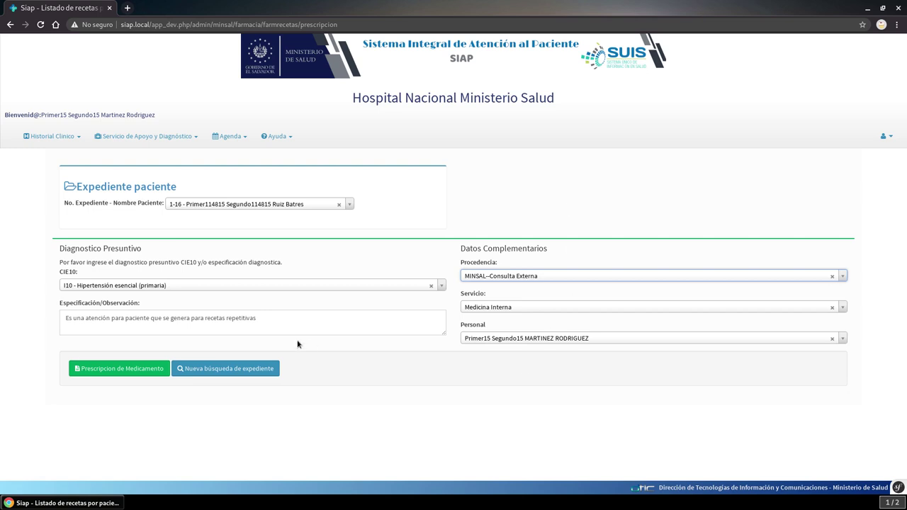
{"action": "left_click", "coordinate": [121, 368]}
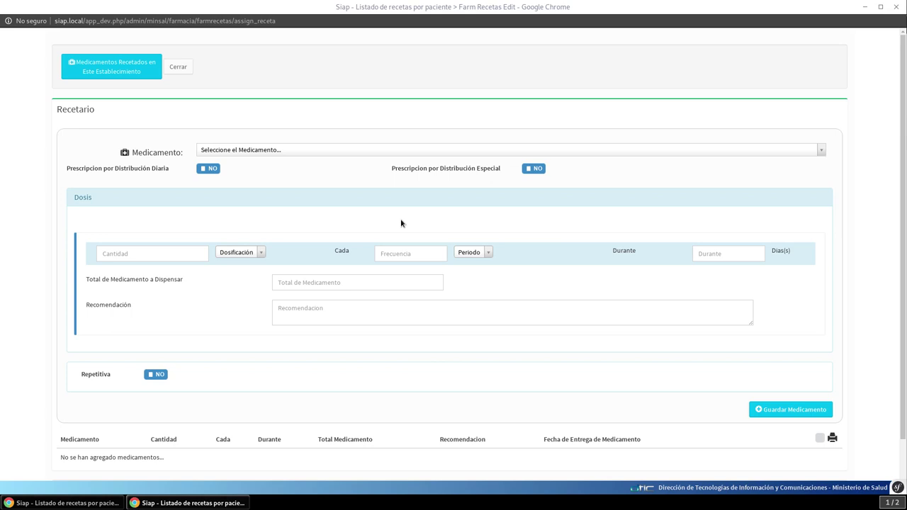
Review the medications previously prescribed to the patient in this establishment, and close the list.
{"action": "left_click", "coordinate": [122, 74]}
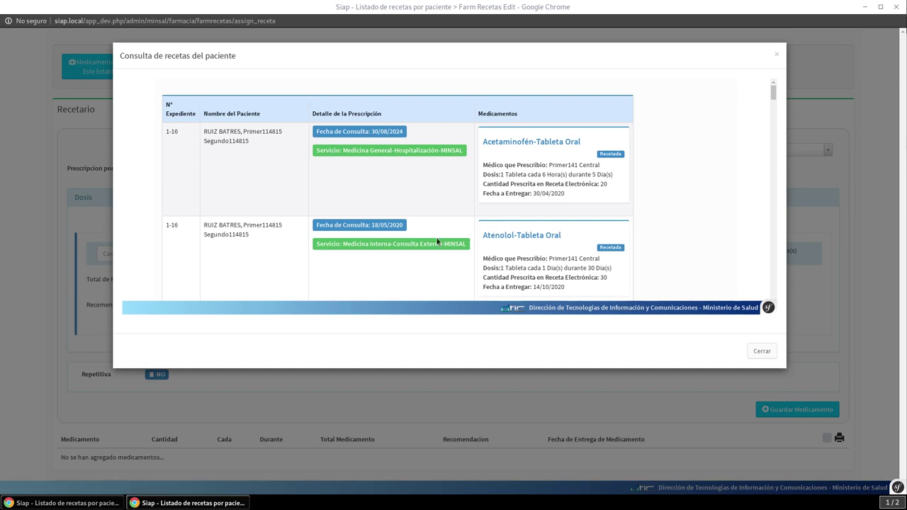
{"action": "scroll", "coordinate": [437, 242], "scroll_direction": "down", "scroll_amount": 3}
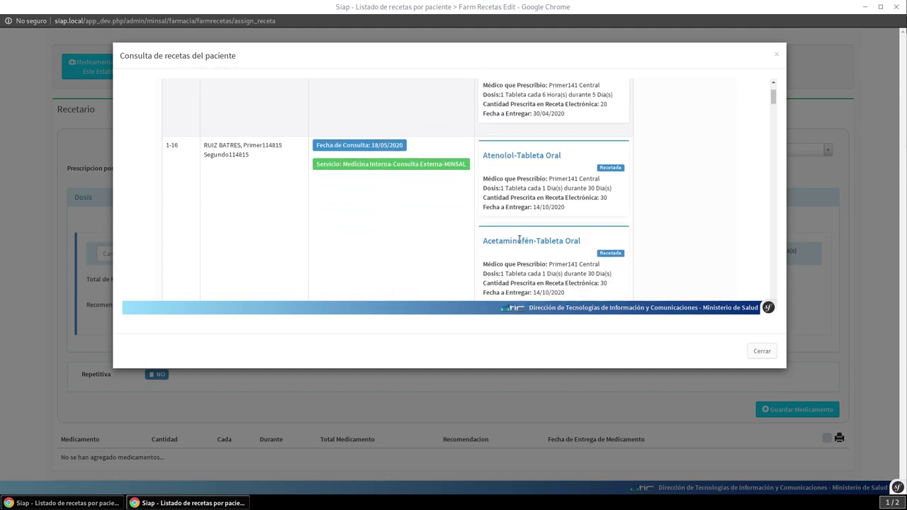
{"action": "scroll", "coordinate": [520, 240], "scroll_direction": "down", "scroll_amount": 5}
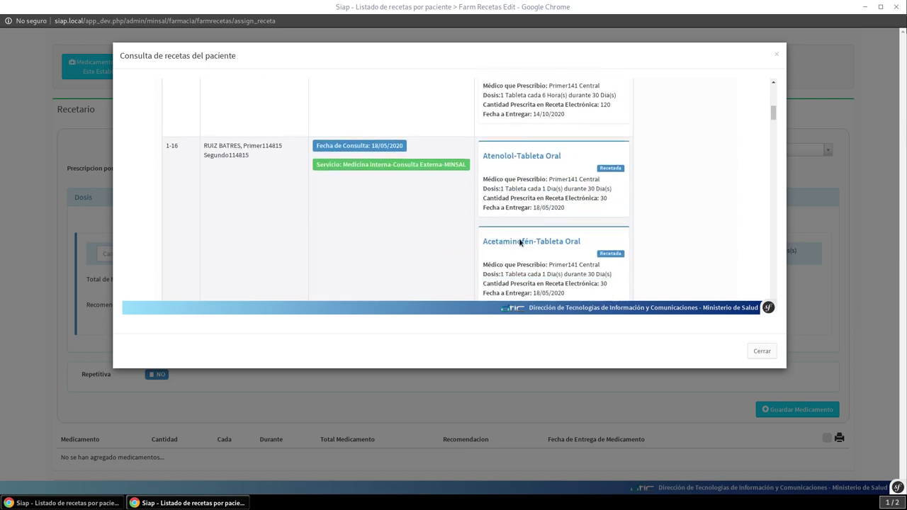
{"action": "scroll", "coordinate": [519, 241], "scroll_direction": "down", "scroll_amount": 3}
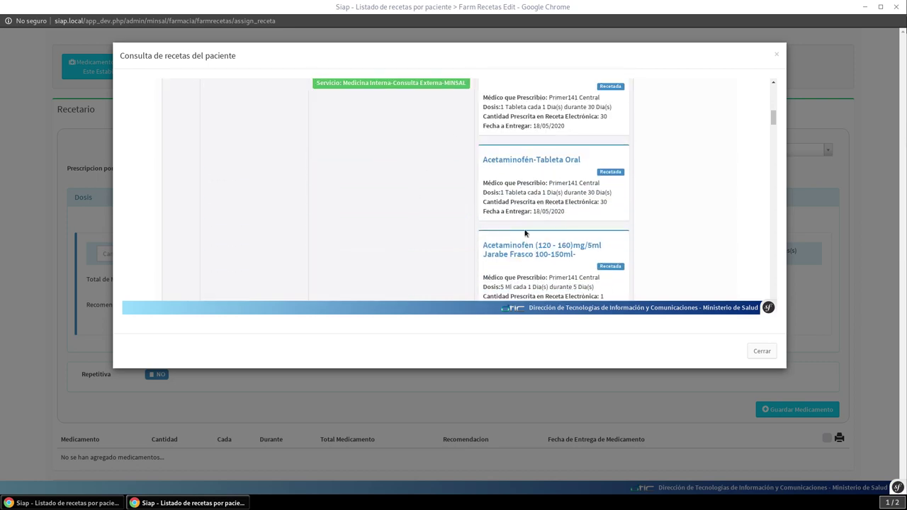
{"action": "scroll", "coordinate": [525, 233], "scroll_direction": "up", "scroll_amount": 5}
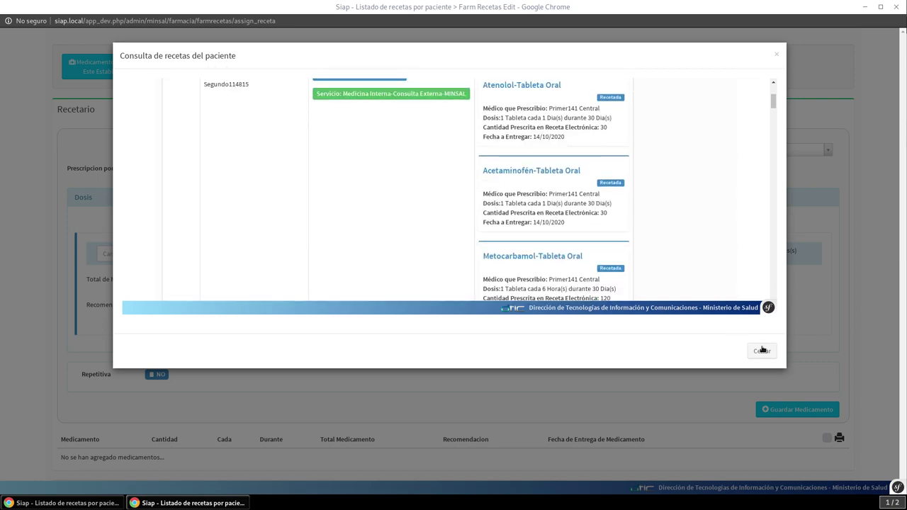
{"action": "left_click", "coordinate": [761, 350]}
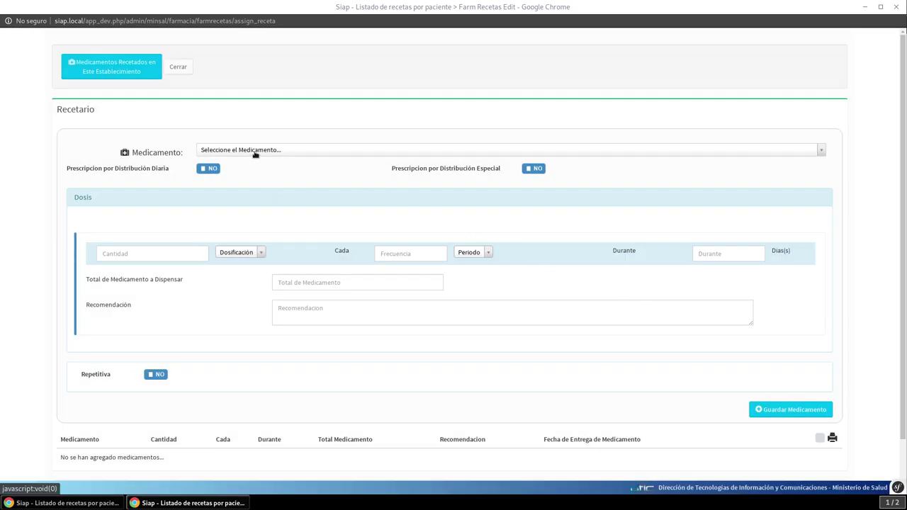
Choose Acetaminofén, Tableta Oral, 500 mg as the prescribed medication and dismiss the warning.
{"action": "left_click", "coordinate": [255, 153]}
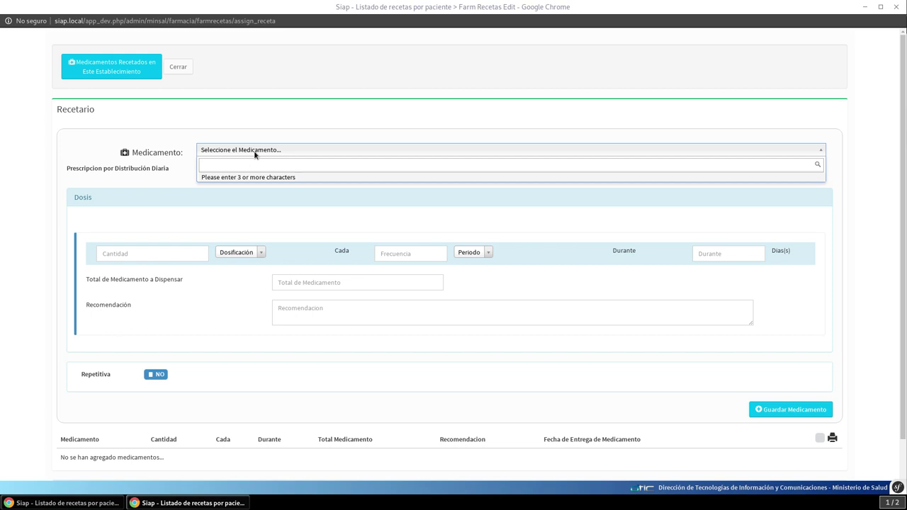
{"action": "type", "text": "aceta"}
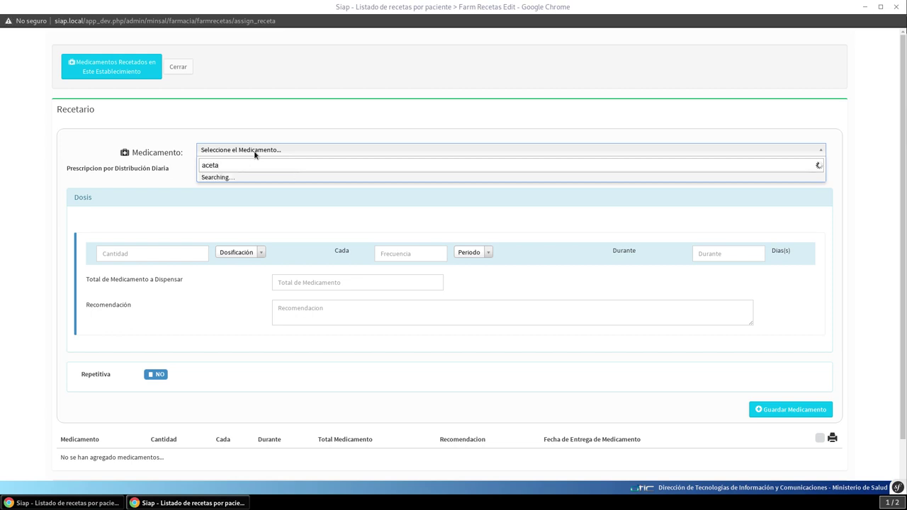
{"action": "type", "text": "m"}
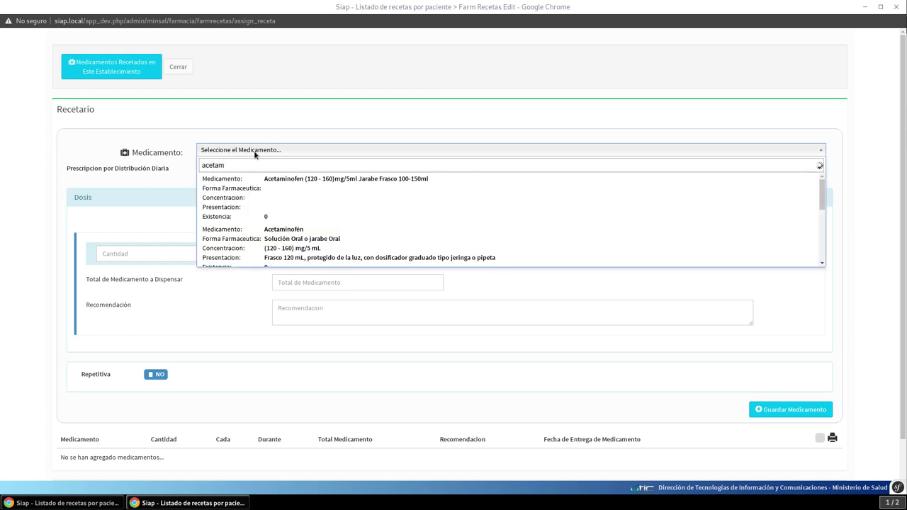
{"action": "scroll", "coordinate": [374, 229], "scroll_direction": "down", "scroll_amount": 2}
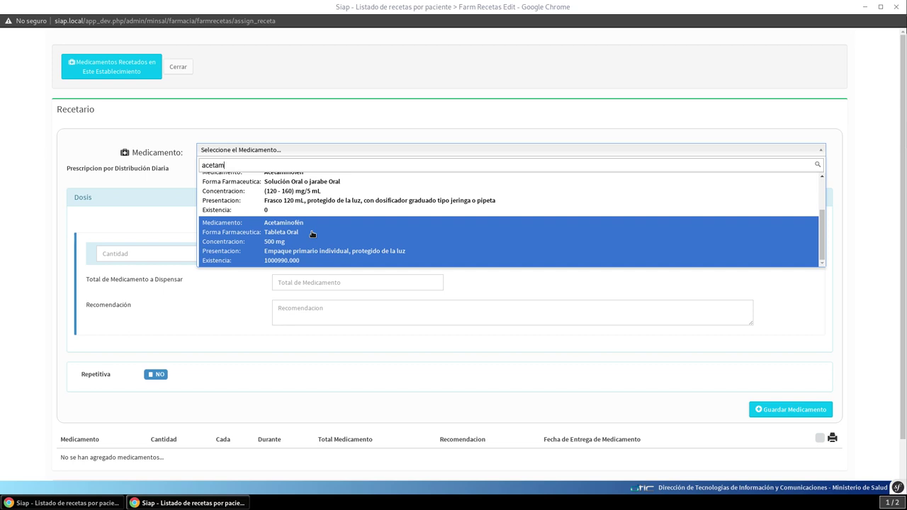
{"action": "left_click", "coordinate": [312, 234]}
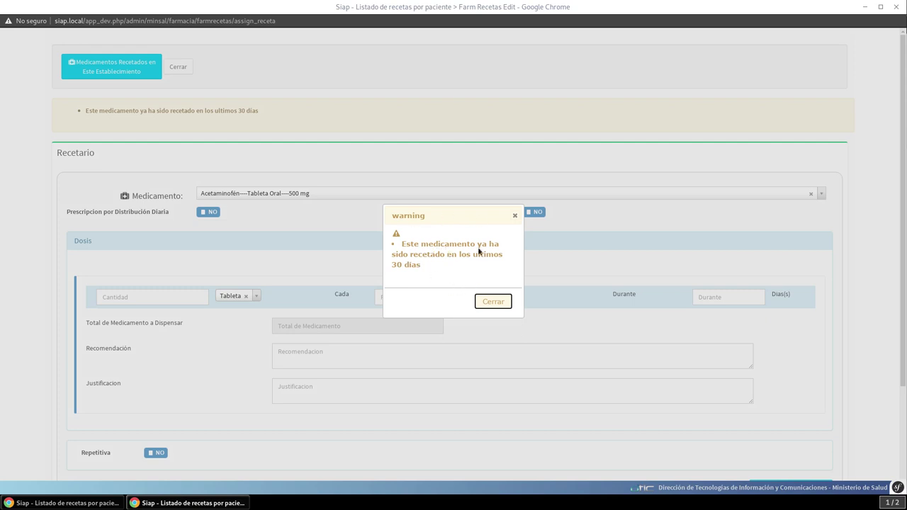
{"action": "left_click", "coordinate": [494, 302]}
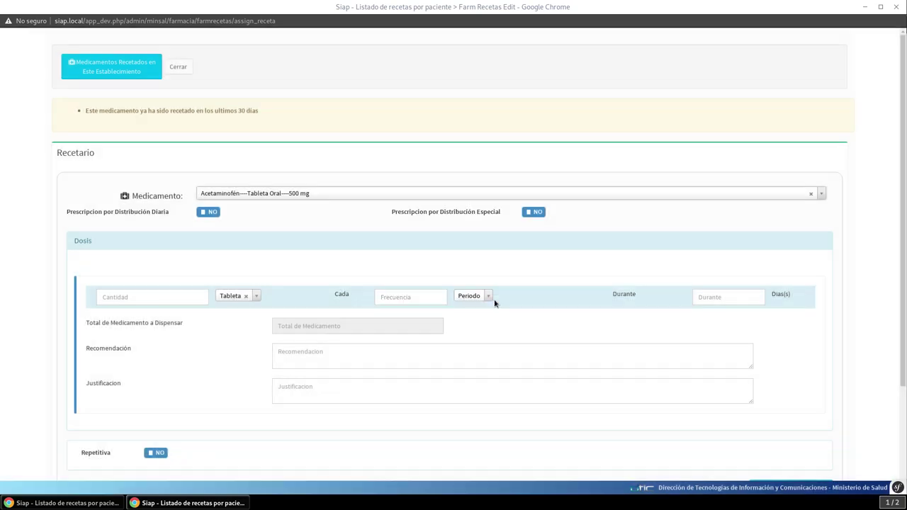
Set the acetaminofén dose to 1 Tableta every 1 Dia(s) during 30 days.
{"action": "left_click", "coordinate": [322, 386]}
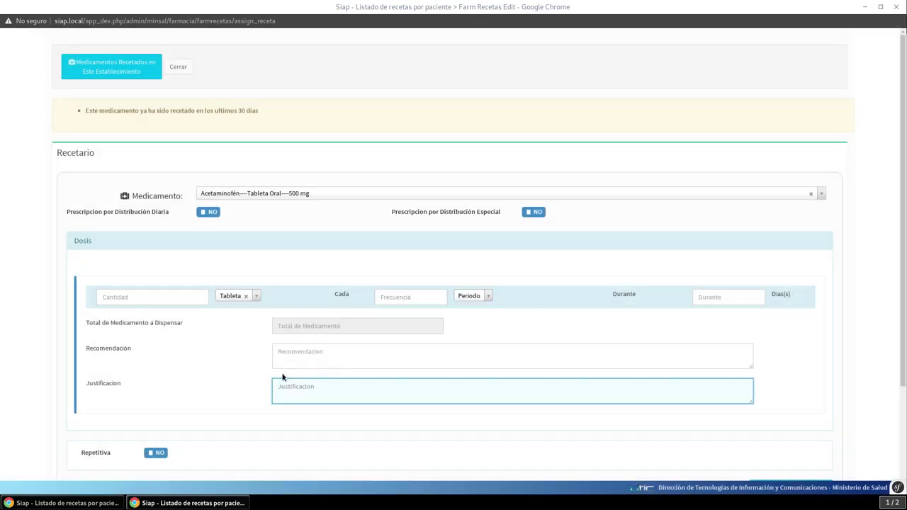
{"action": "scroll", "coordinate": [195, 337], "scroll_direction": "down", "scroll_amount": 1}
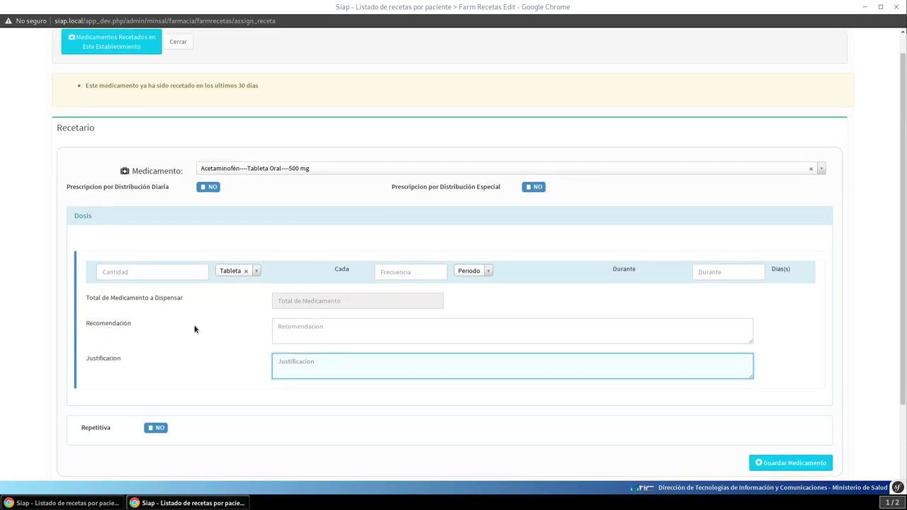
{"action": "left_click", "coordinate": [141, 274]}
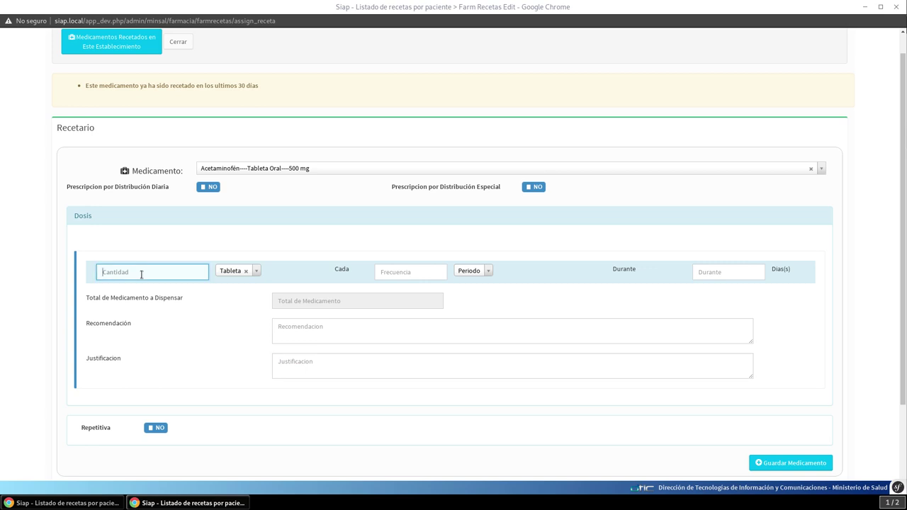
{"action": "type", "text": "1"}
{"action": "left_click", "coordinate": [378, 272]}
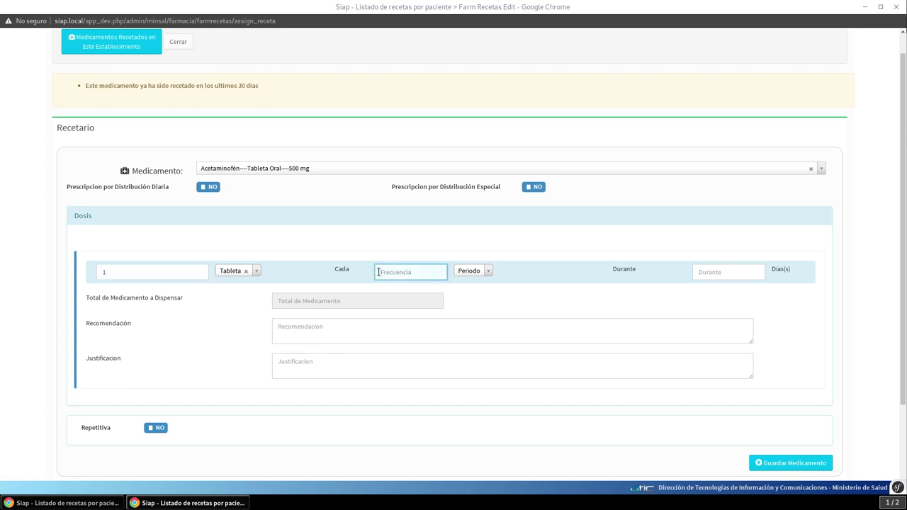
{"action": "type", "text": "5"}
{"action": "key", "text": "BackSpace"}
{"action": "type", "text": "1"}
{"action": "left_click", "coordinate": [463, 271]}
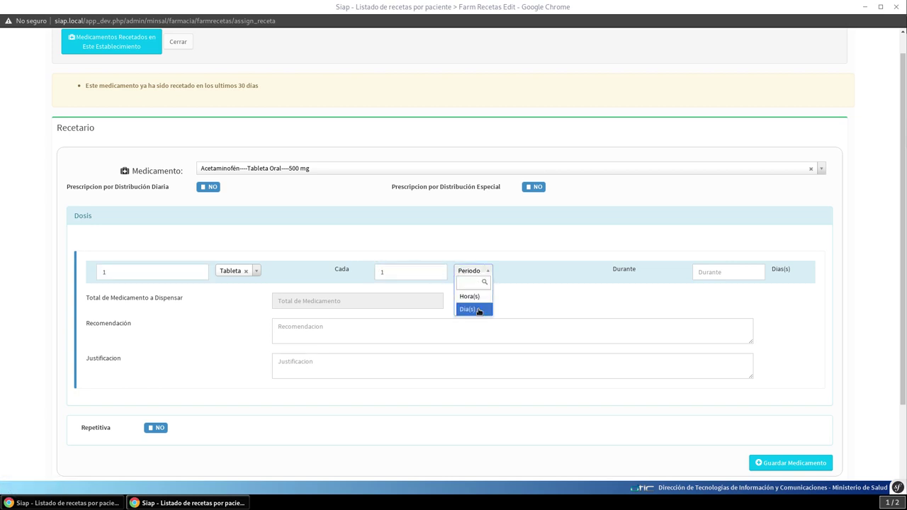
{"action": "left_click", "coordinate": [467, 310]}
{"action": "left_click", "coordinate": [718, 274]}
{"action": "type", "text": "3"}
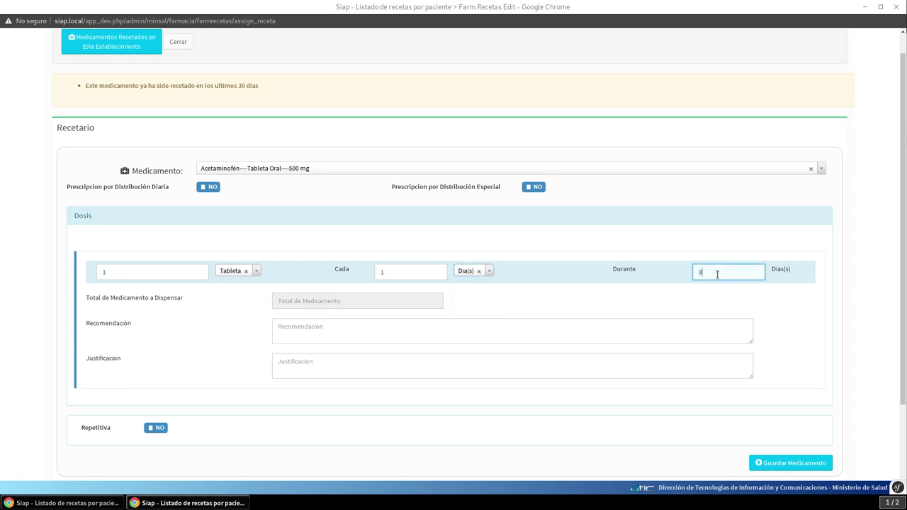
{"action": "type", "text": "0"}
{"action": "left_click", "coordinate": [577, 297]}
Enter the justification "Es necesaria para su prescripción" for the acetaminofén prescription.
{"action": "scroll", "coordinate": [306, 289], "scroll_direction": "down", "scroll_amount": 1}
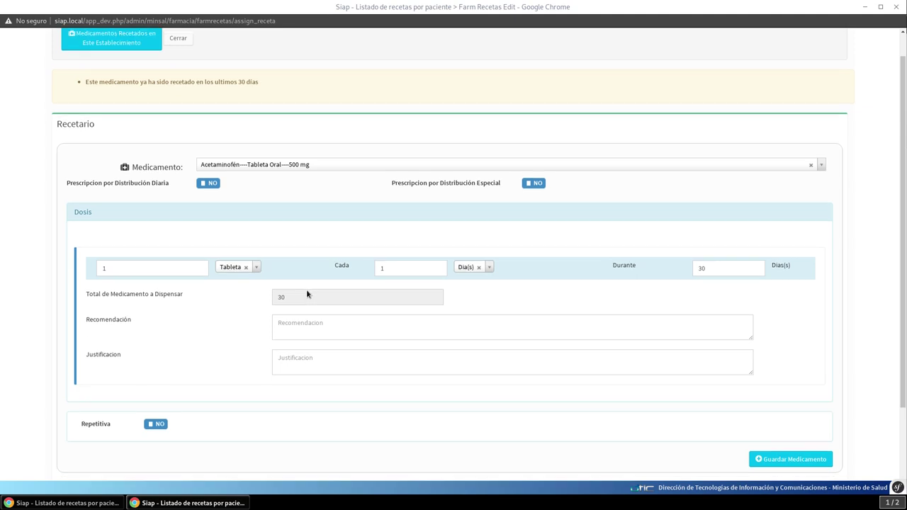
{"action": "scroll", "coordinate": [306, 291], "scroll_direction": "down", "scroll_amount": 1}
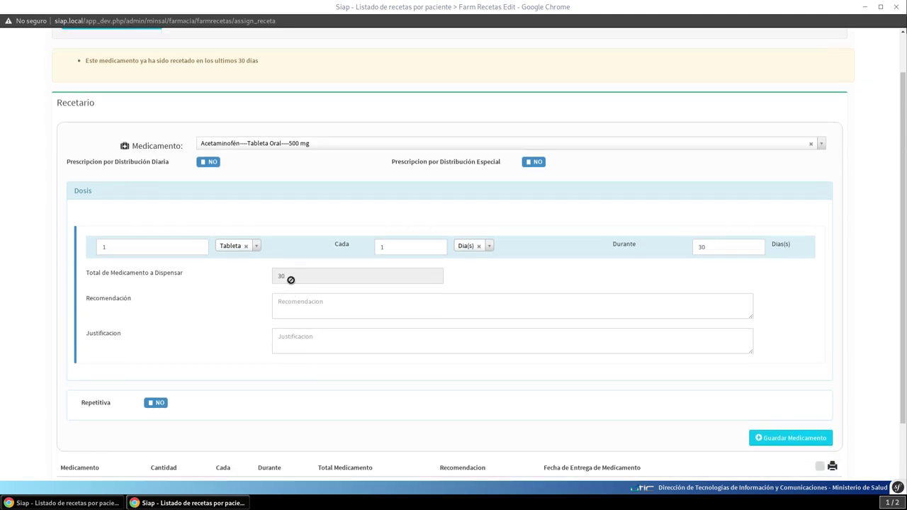
{"action": "left_click", "coordinate": [325, 336]}
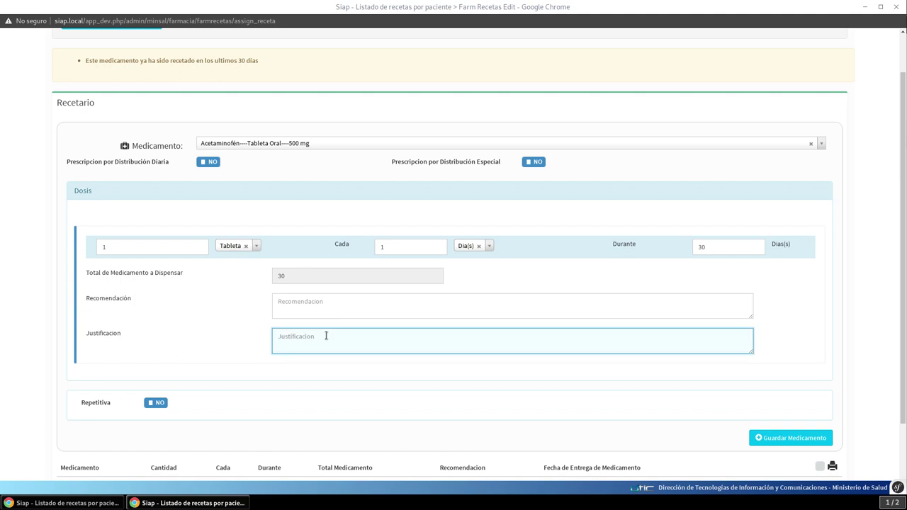
{"action": "type", "text": "Es porque"}
{"action": "key", "text": "ctrl+a"}
{"action": "type", "text": "Es necesaria para su prescripción"}
Mark the acetaminofén prescription as Repetitiva with 4 repeat prescriptions and save the medication.
{"action": "scroll", "coordinate": [302, 244], "scroll_direction": "down", "scroll_amount": 1}
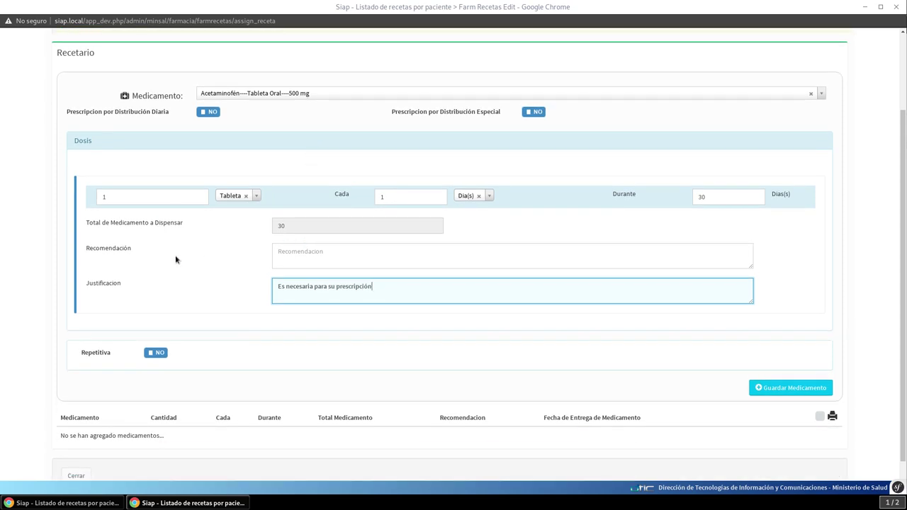
{"action": "left_click", "coordinate": [157, 353]}
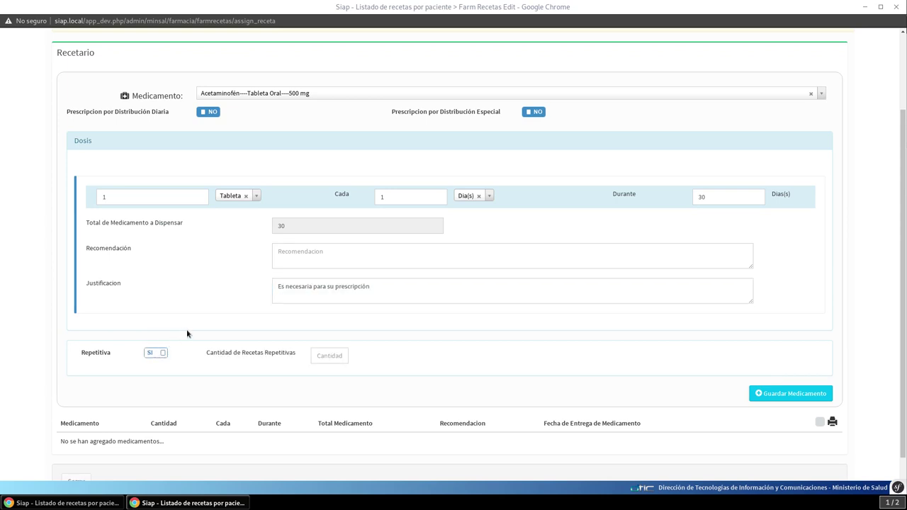
{"action": "left_click", "coordinate": [328, 357]}
{"action": "type", "text": "4"}
{"action": "left_click", "coordinate": [793, 395]}
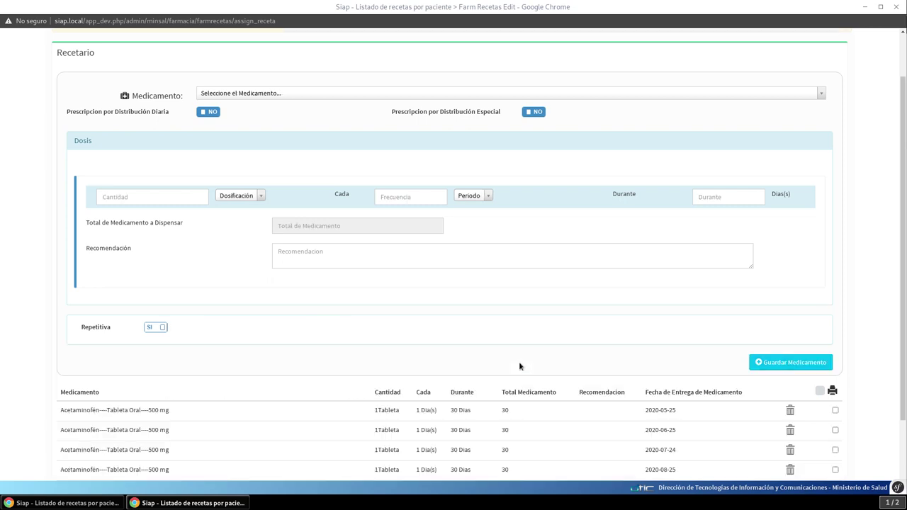
Review the delivery dates of the saved acetaminofén prescriptions in the medication list.
{"action": "scroll", "coordinate": [519, 361], "scroll_direction": "down", "scroll_amount": 1}
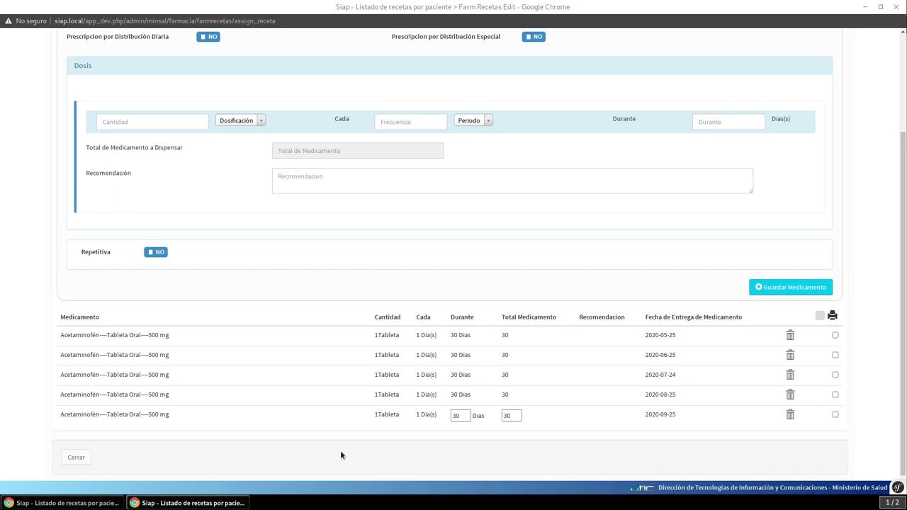
{"action": "left_click_drag", "start_coordinate": [645, 335], "coordinate": [678, 423]}
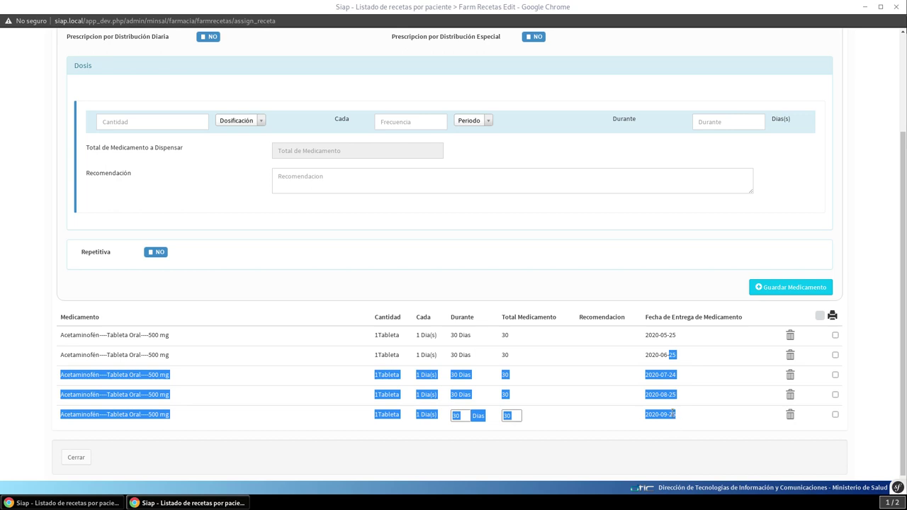
{"action": "left_click", "coordinate": [671, 411]}
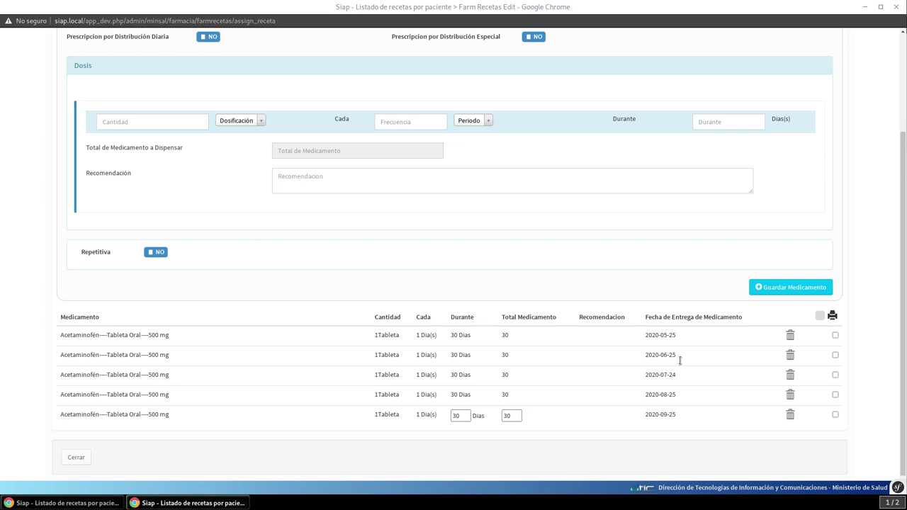
{"action": "double_click", "coordinate": [666, 353]}
{"action": "triple_click", "coordinate": [670, 373]}
{"action": "left_click", "coordinate": [668, 374]}
Choose Insulina Humana Isofana NPH - ADN Recombinante, 100 U.I/ml, as the medication and enable Prescripcion por Distribución Diaria.
{"action": "scroll", "coordinate": [411, 374], "scroll_direction": "up", "scroll_amount": 1}
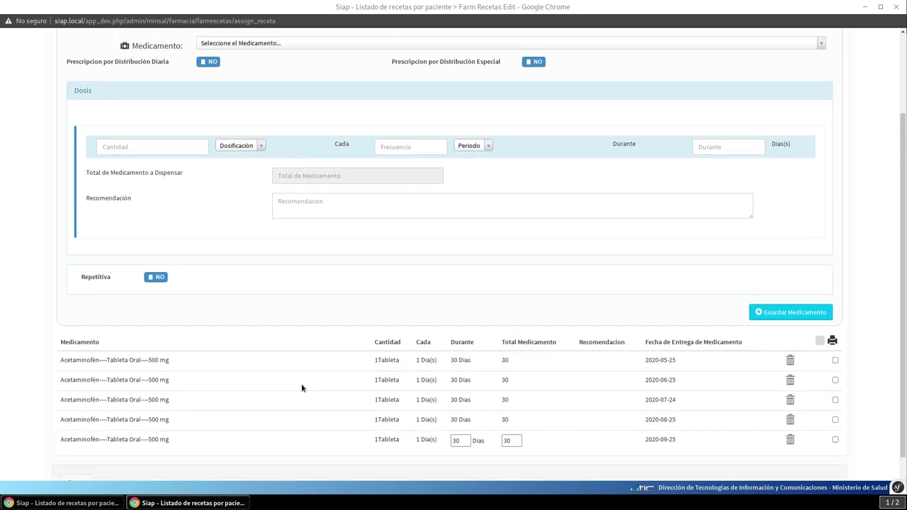
{"action": "scroll", "coordinate": [302, 352], "scroll_direction": "up", "scroll_amount": 2}
{"action": "left_click", "coordinate": [286, 121]}
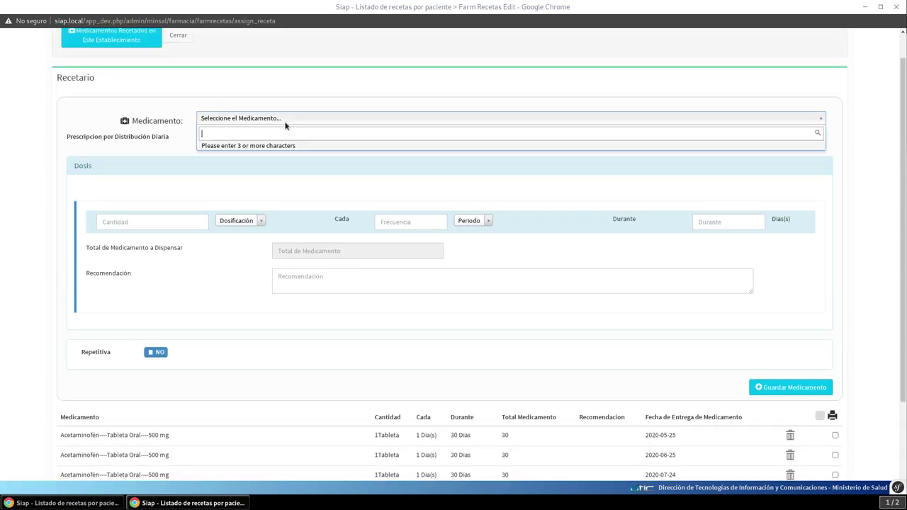
{"action": "type", "text": "an"}
{"action": "key", "text": "BackSpace"}
{"action": "type", "text": "nsulina"}
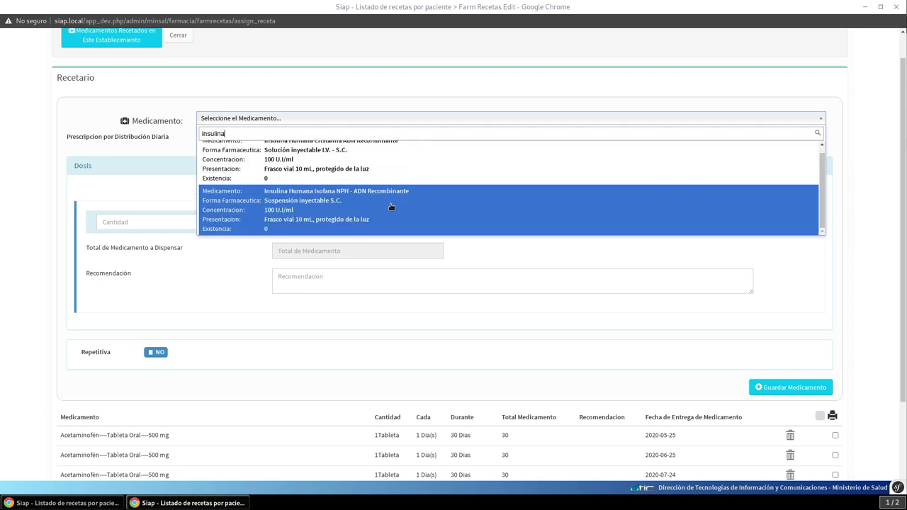
{"action": "left_click", "coordinate": [390, 206]}
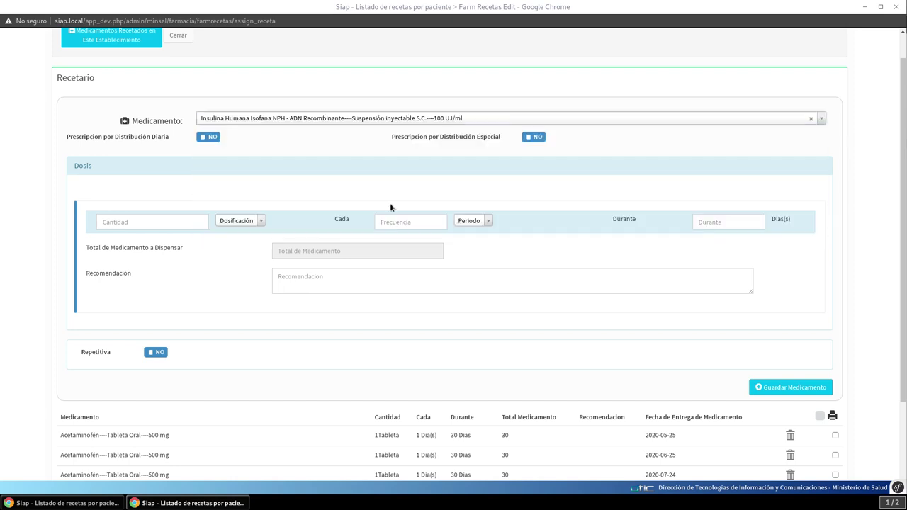
{"action": "left_click", "coordinate": [209, 137]}
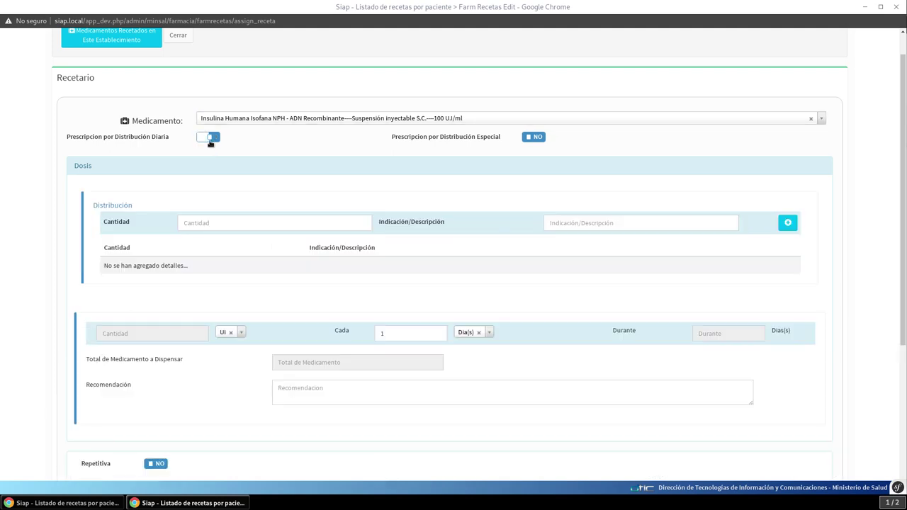
Add a daily distribution entry of 10 with the indication "mañana" to the insulin dose.
{"action": "left_click", "coordinate": [240, 222]}
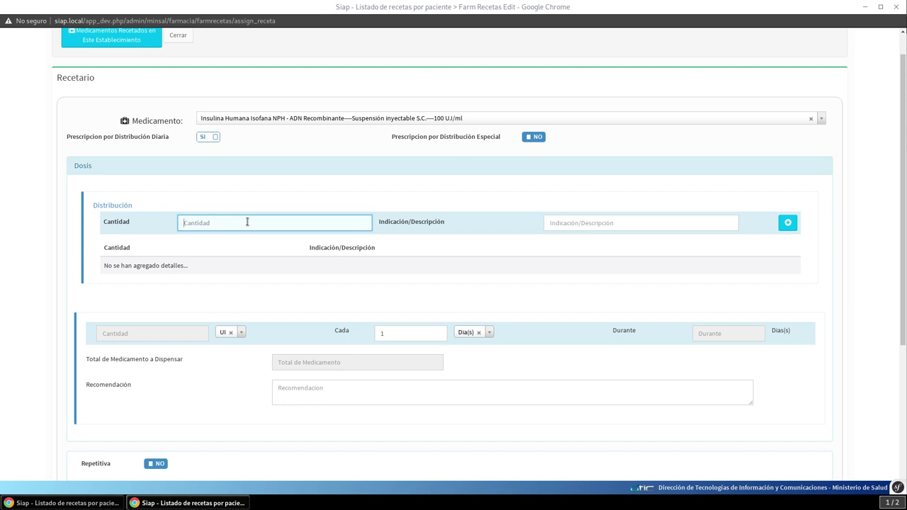
{"action": "type", "text": "10"}
{"action": "key", "text": "Tab"}
{"action": "type", "text": "mña"}
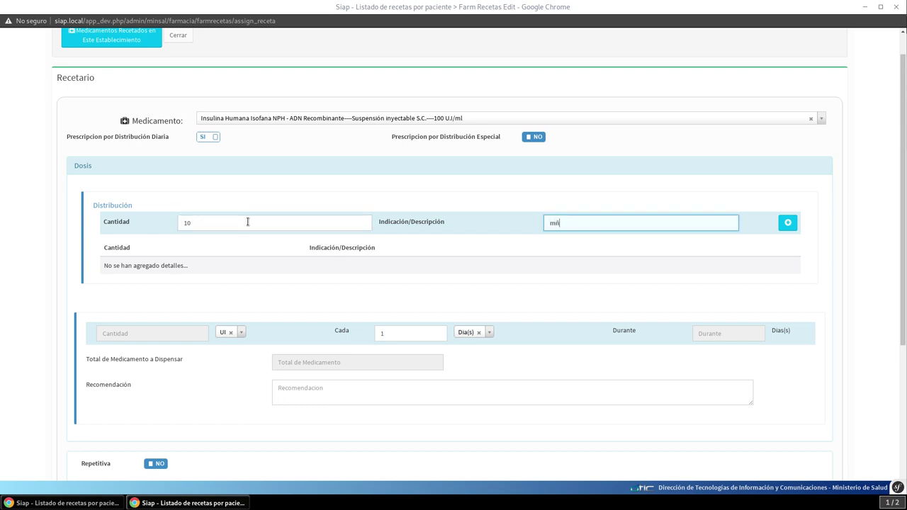
{"action": "key", "text": "BackSpace"}
{"action": "key", "text": "BackSpace"}
{"action": "type", "text": "añana"}
{"action": "left_click", "coordinate": [788, 223]}
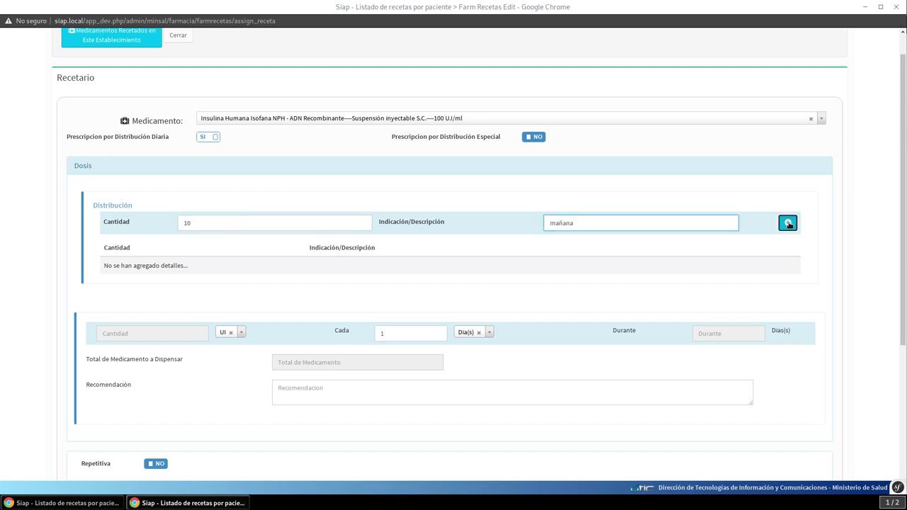
Add a daily distribution entry of 10 with the indication "tarde" to the insulin dose.
{"action": "left_click", "coordinate": [245, 223]}
{"action": "type", "text": "10"}
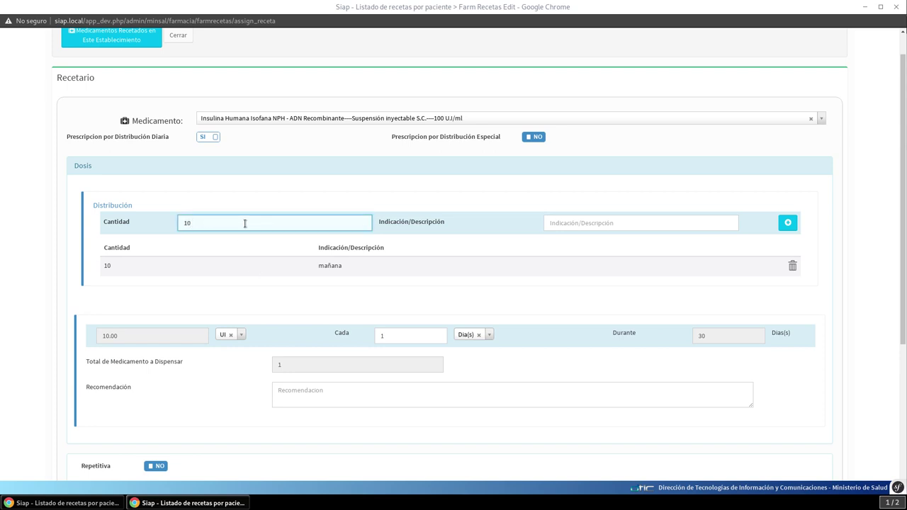
{"action": "key", "text": "Tab"}
{"action": "type", "text": "tarde"}
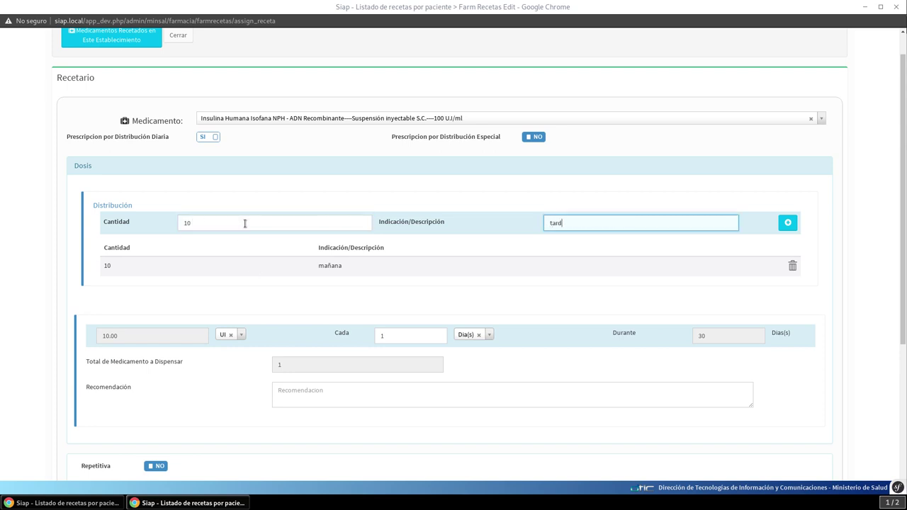
{"action": "left_click", "coordinate": [788, 223]}
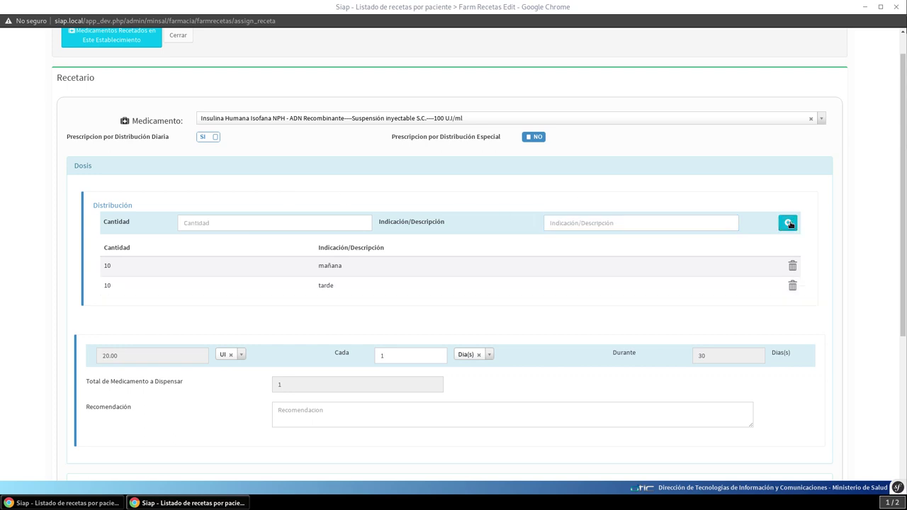
Add a daily distribution entry of 5 with the indication "noche" to the insulin dose.
{"action": "scroll", "coordinate": [507, 316], "scroll_direction": "down", "scroll_amount": 1}
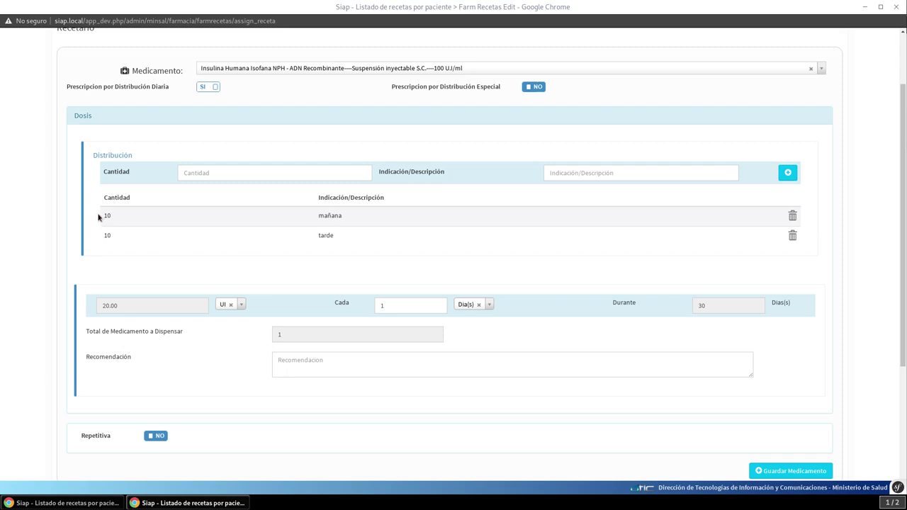
{"action": "left_click", "coordinate": [245, 172]}
{"action": "type", "text": "5"}
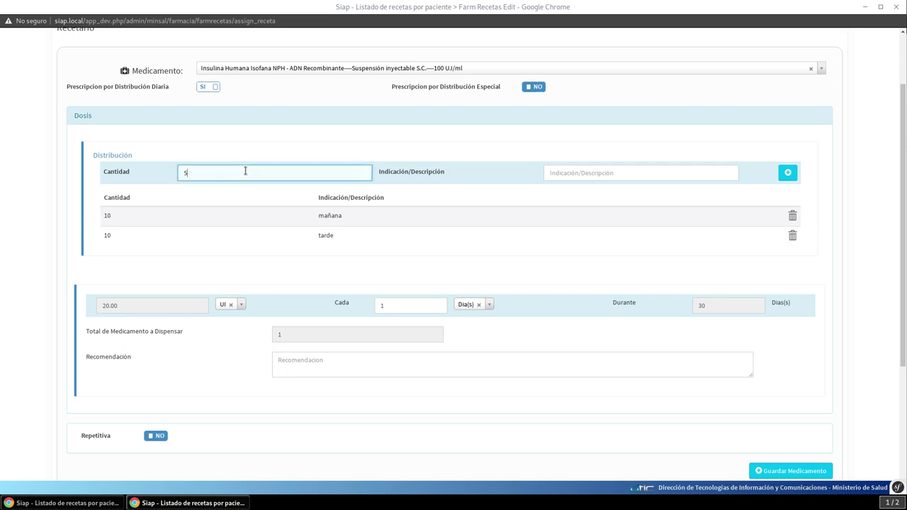
{"action": "key", "text": "Tab"}
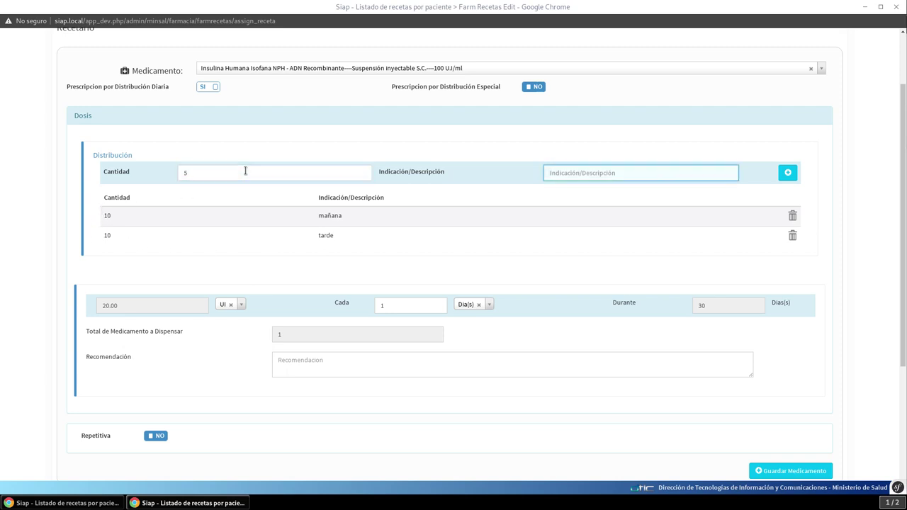
{"action": "type", "text": "noche"}
{"action": "left_click", "coordinate": [790, 176]}
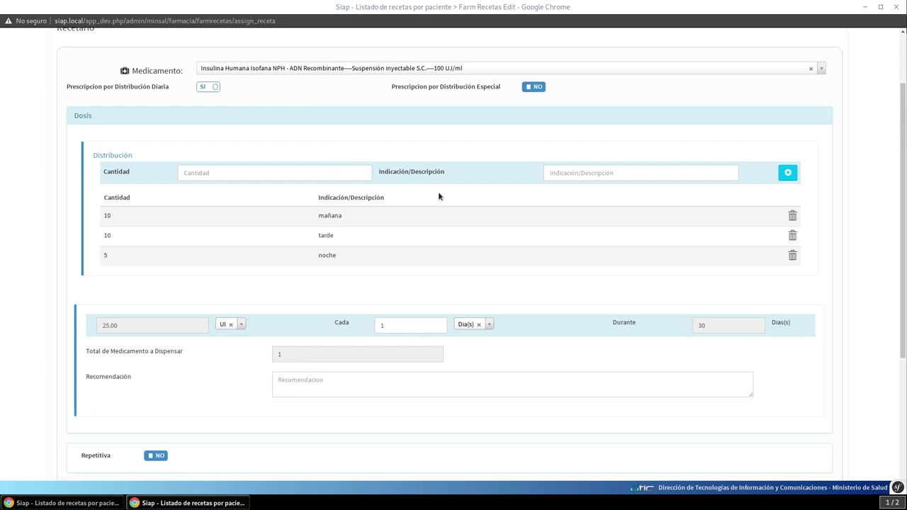
Mark the insulin prescription as Repetitiva, request 6 repeat prescriptions, and close the notification.
{"action": "scroll", "coordinate": [438, 191], "scroll_direction": "down", "scroll_amount": 1}
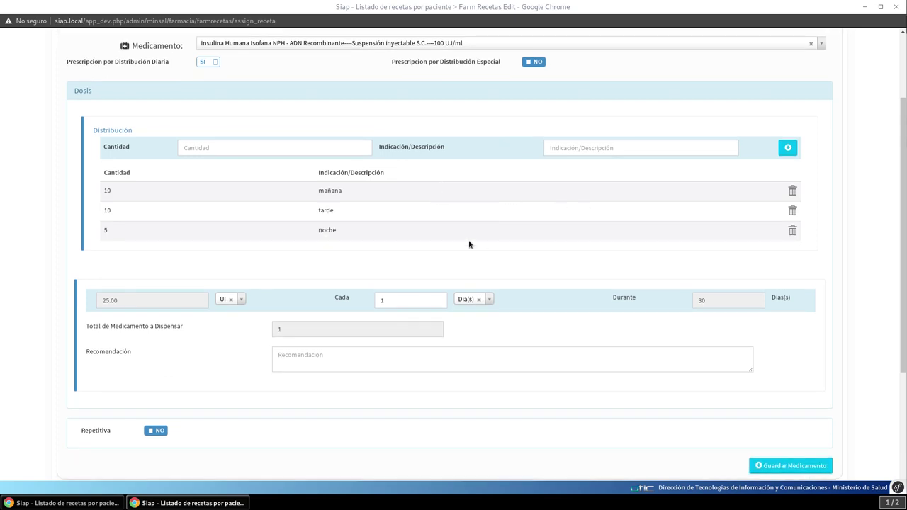
{"action": "scroll", "coordinate": [468, 240], "scroll_direction": "down", "scroll_amount": 1}
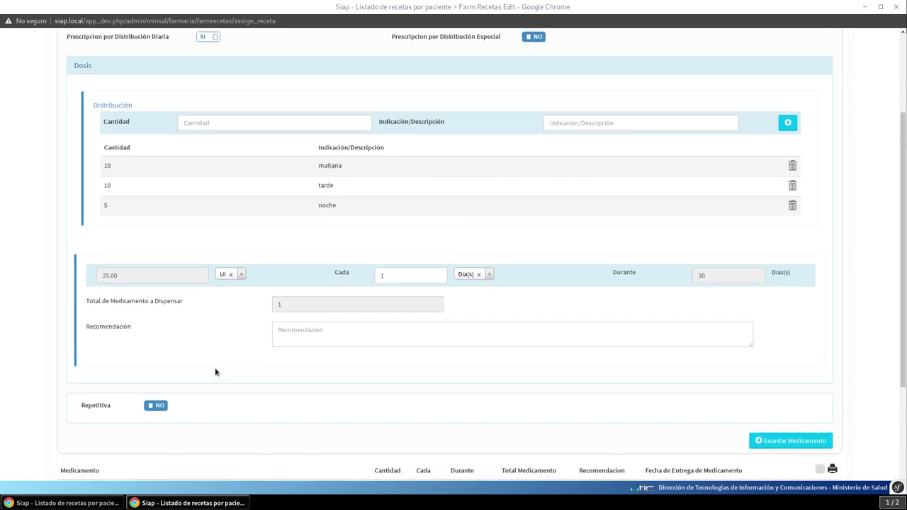
{"action": "scroll", "coordinate": [160, 394], "scroll_direction": "down", "scroll_amount": 2}
{"action": "left_click", "coordinate": [160, 358]}
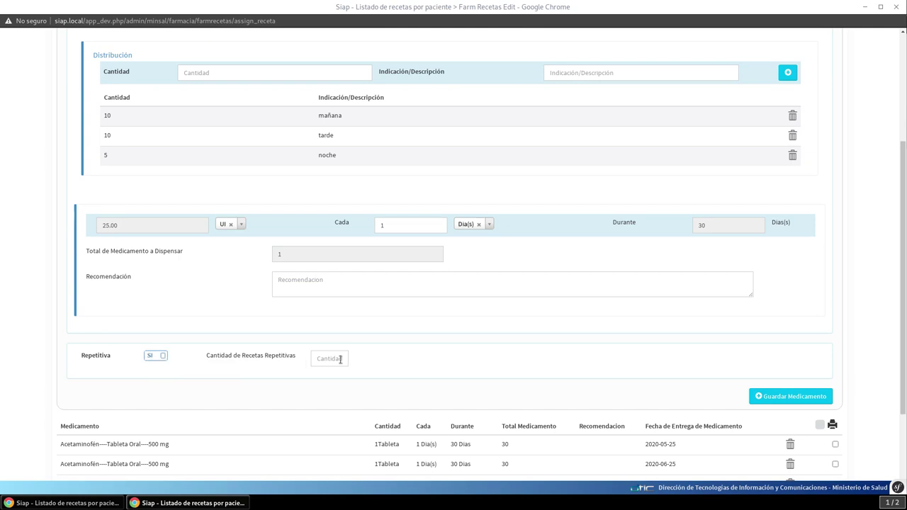
{"action": "left_click", "coordinate": [340, 359]}
{"action": "type", "text": "6"}
{"action": "left_click", "coordinate": [387, 357]}
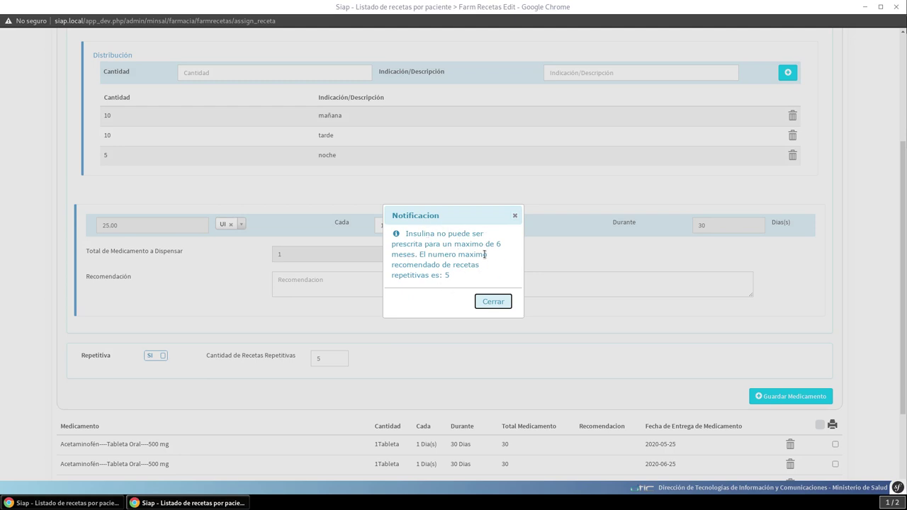
{"action": "left_click_drag", "start_coordinate": [439, 275], "coordinate": [459, 276]}
{"action": "left_click", "coordinate": [494, 300]}
{"action": "left_click", "coordinate": [492, 301]}
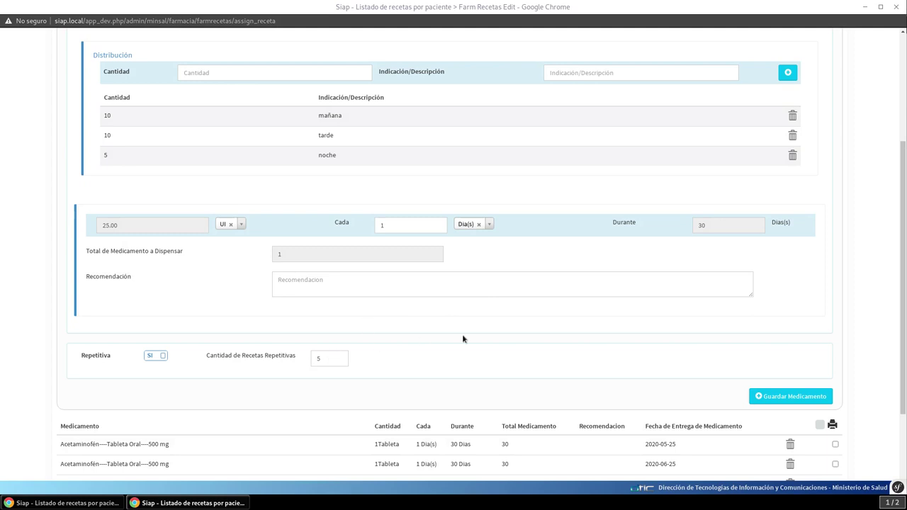
Save the insulin prescription and check its repeat entries and delivery dates in the medication list.
{"action": "scroll", "coordinate": [463, 338], "scroll_direction": "down", "scroll_amount": 1}
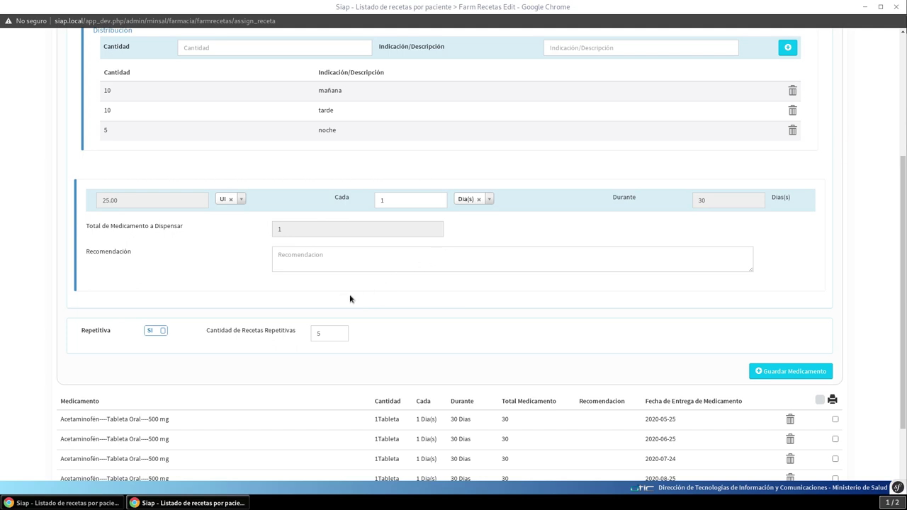
{"action": "scroll", "coordinate": [394, 294], "scroll_direction": "down", "scroll_amount": 2}
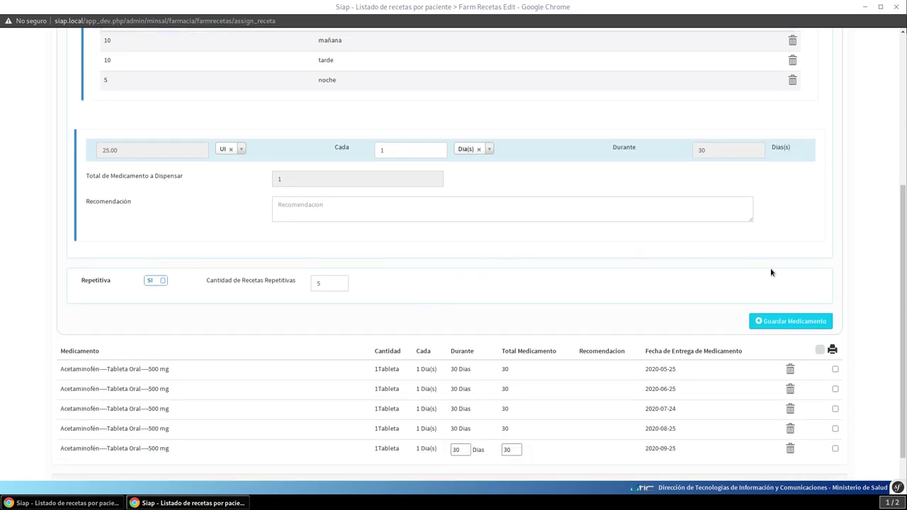
{"action": "left_click", "coordinate": [778, 319]}
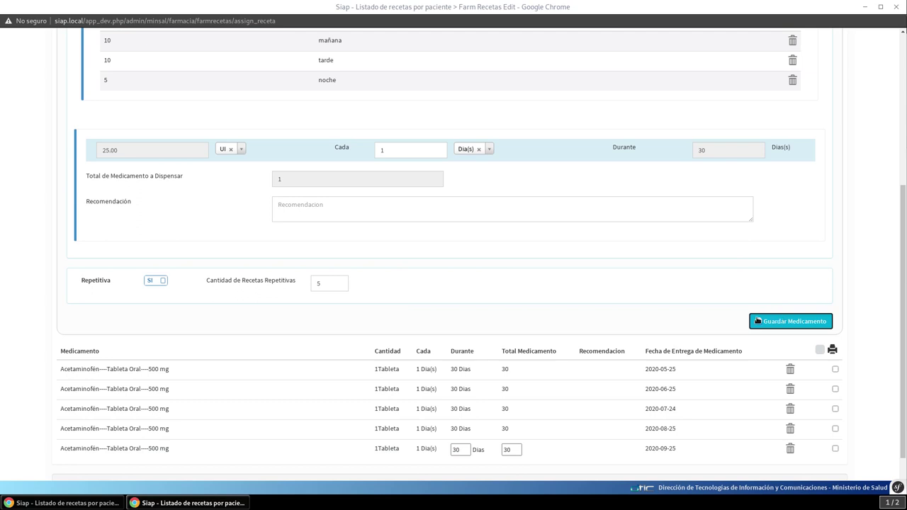
{"action": "scroll", "coordinate": [578, 302], "scroll_direction": "down", "scroll_amount": 2}
{"action": "scroll", "coordinate": [576, 297], "scroll_direction": "down", "scroll_amount": 3}
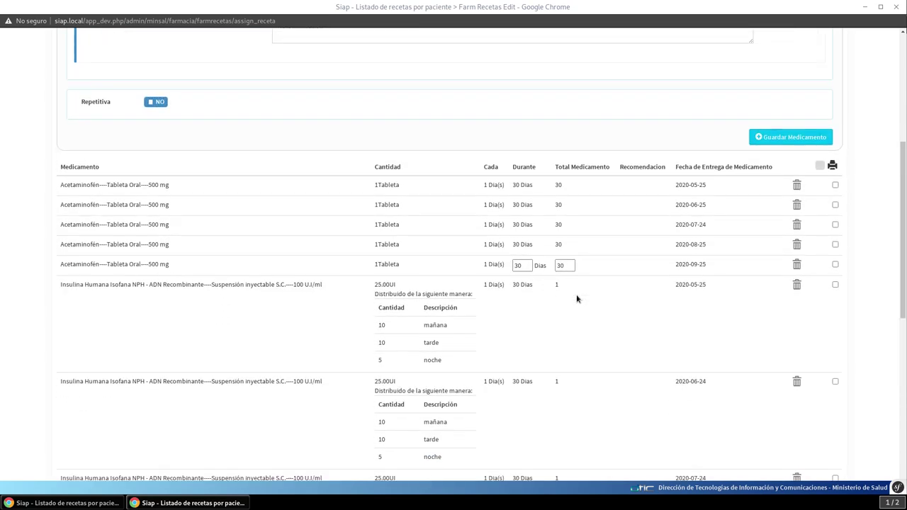
{"action": "scroll", "coordinate": [679, 213], "scroll_direction": "down", "scroll_amount": 2}
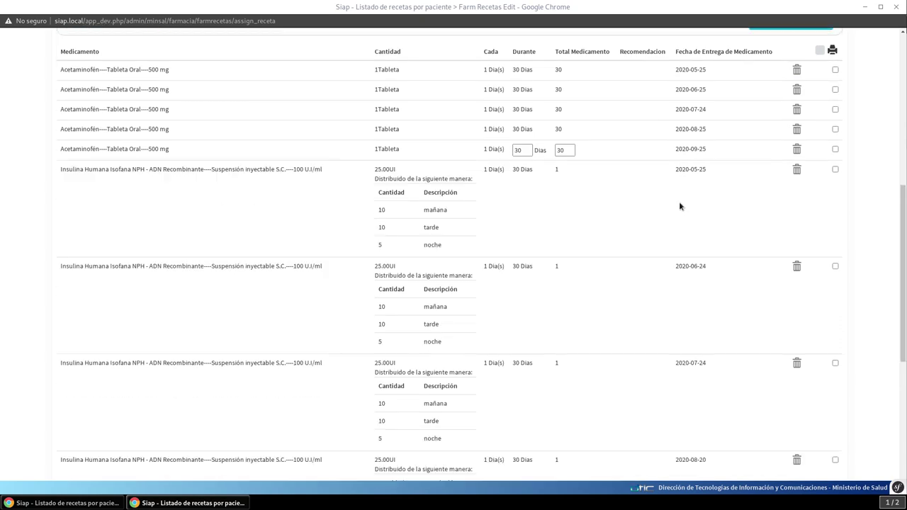
{"action": "scroll", "coordinate": [647, 419], "scroll_direction": "down", "scroll_amount": 1}
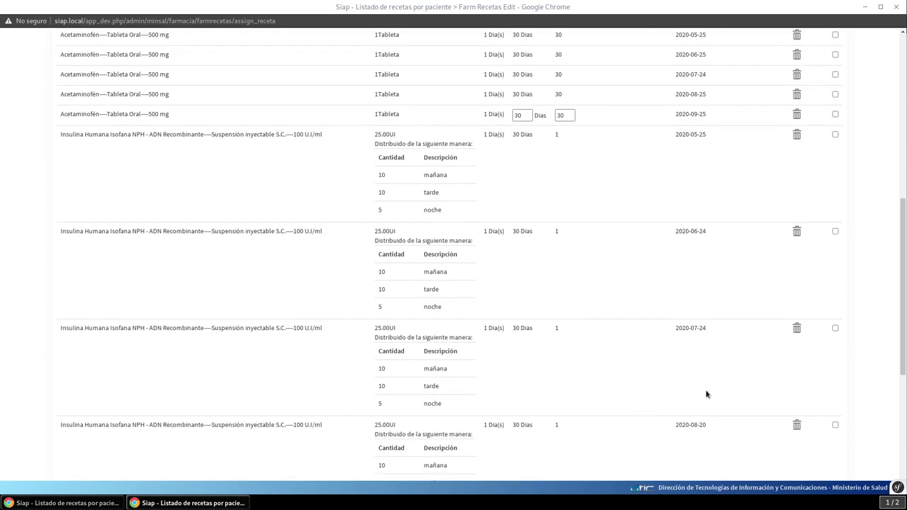
{"action": "scroll", "coordinate": [709, 427], "scroll_direction": "down", "scroll_amount": 8}
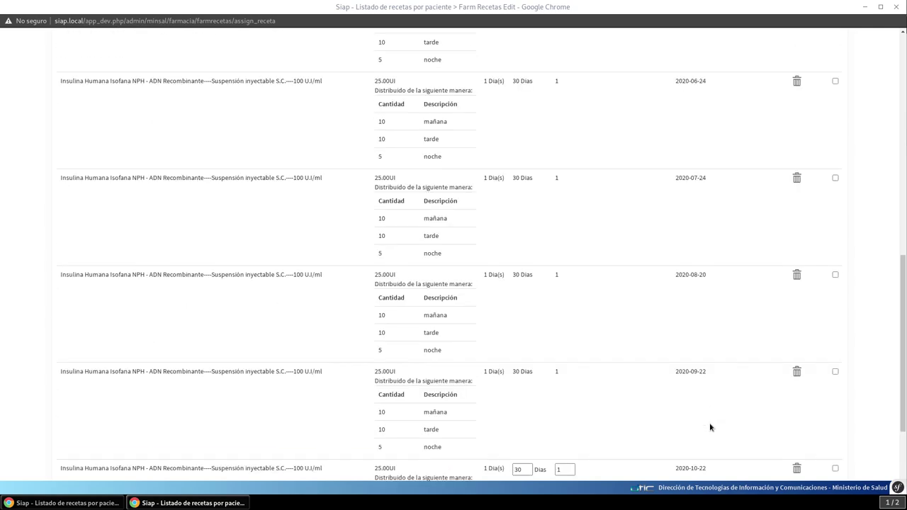
Choose Atenolol, Tableta Oral, 100 mg as the next medication to prescribe and close the notification.
{"action": "scroll", "coordinate": [709, 425], "scroll_direction": "up", "scroll_amount": 12}
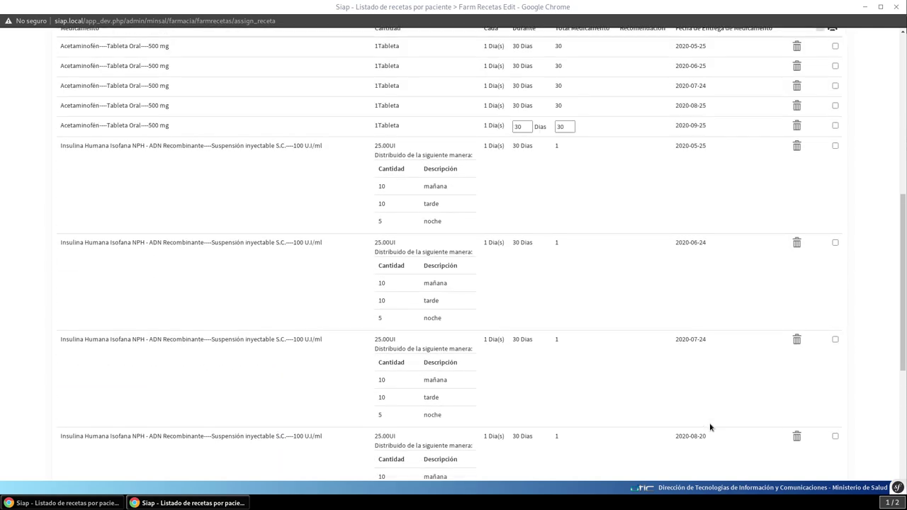
{"action": "scroll", "coordinate": [709, 423], "scroll_direction": "up", "scroll_amount": 5}
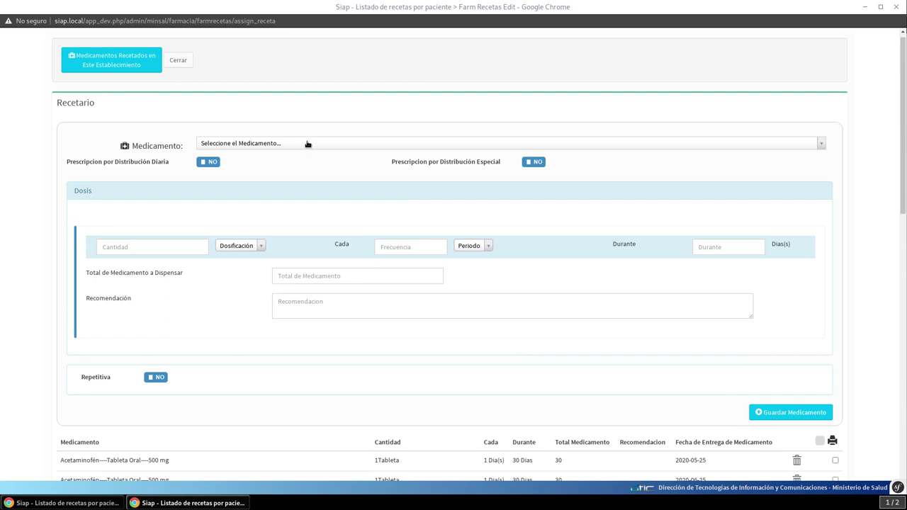
{"action": "left_click", "coordinate": [312, 144]}
{"action": "type", "text": "atenon"}
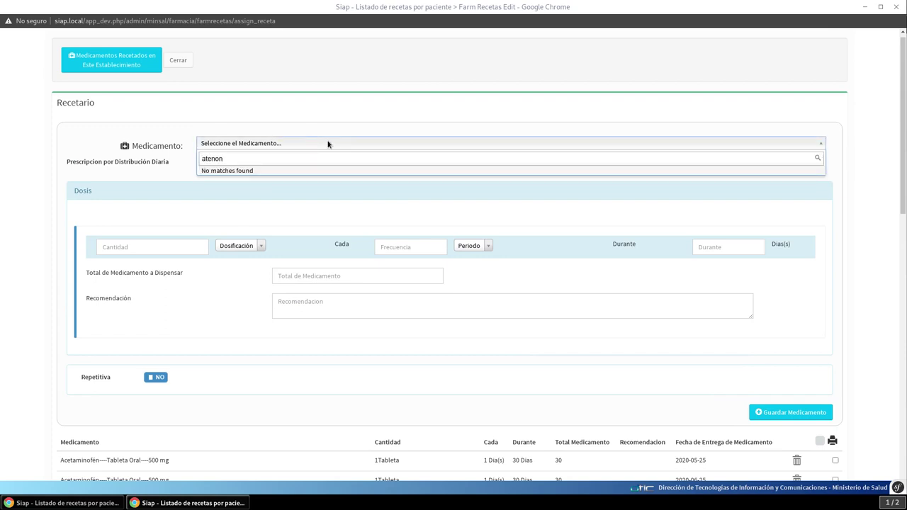
{"action": "key", "text": "BackSpace"}
{"action": "left_click", "coordinate": [332, 185]}
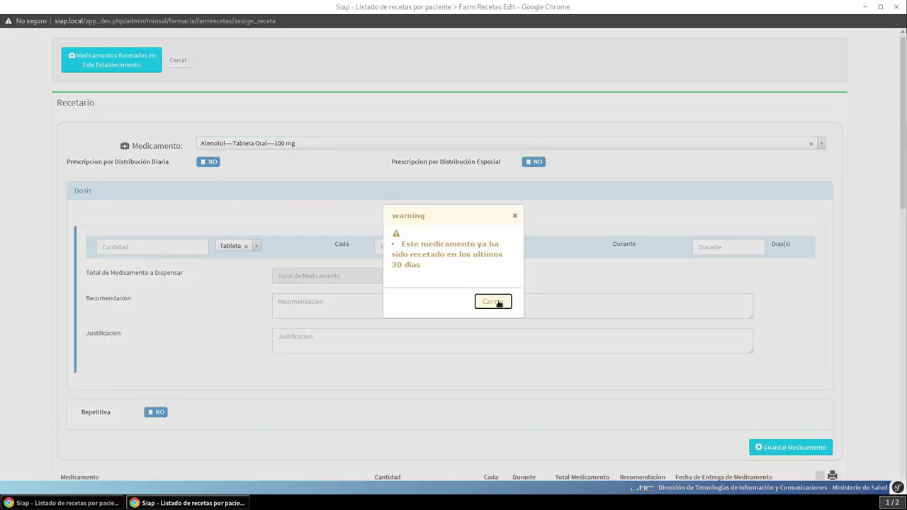
{"action": "left_click", "coordinate": [495, 299]}
Enable daily distribution for the atenolol and add an entry of 1 with the indication "mañana".
{"action": "left_click", "coordinate": [209, 162]}
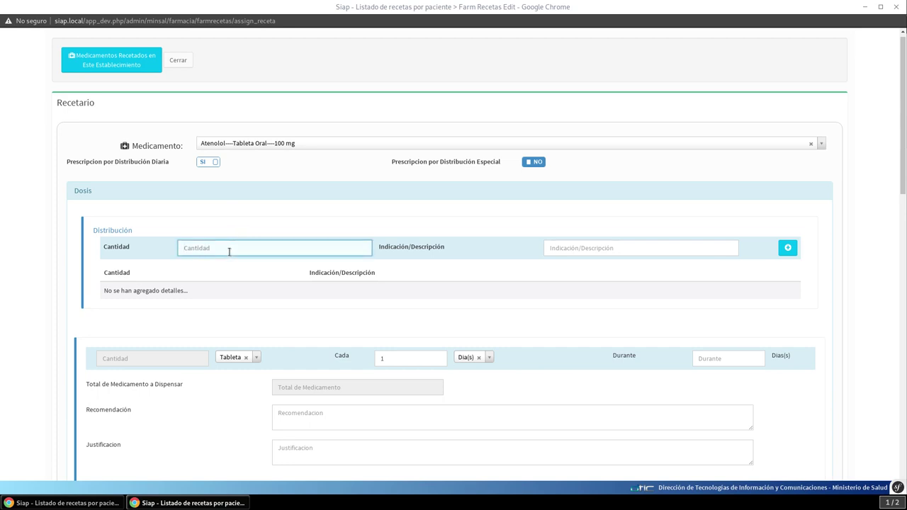
{"action": "type", "text": "1"}
{"action": "left_click", "coordinate": [562, 247]}
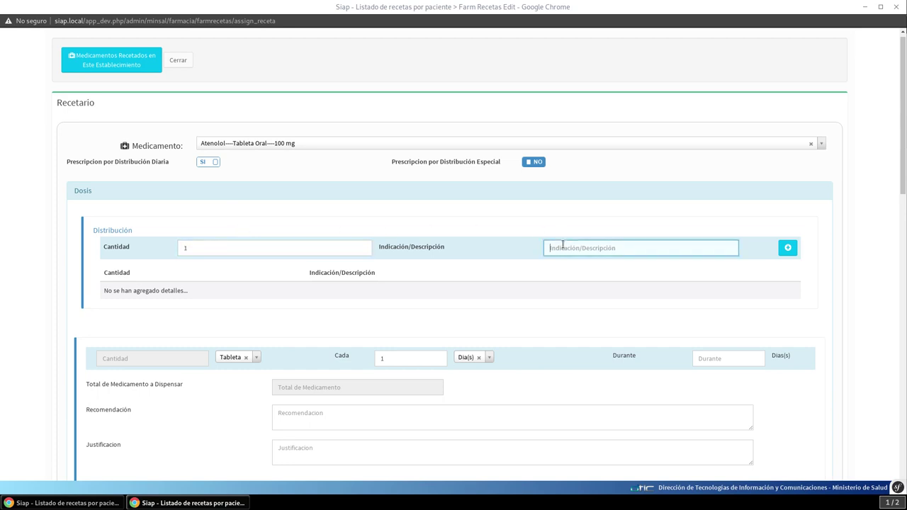
{"action": "type", "text": "mañana"}
{"action": "left_click", "coordinate": [787, 247]}
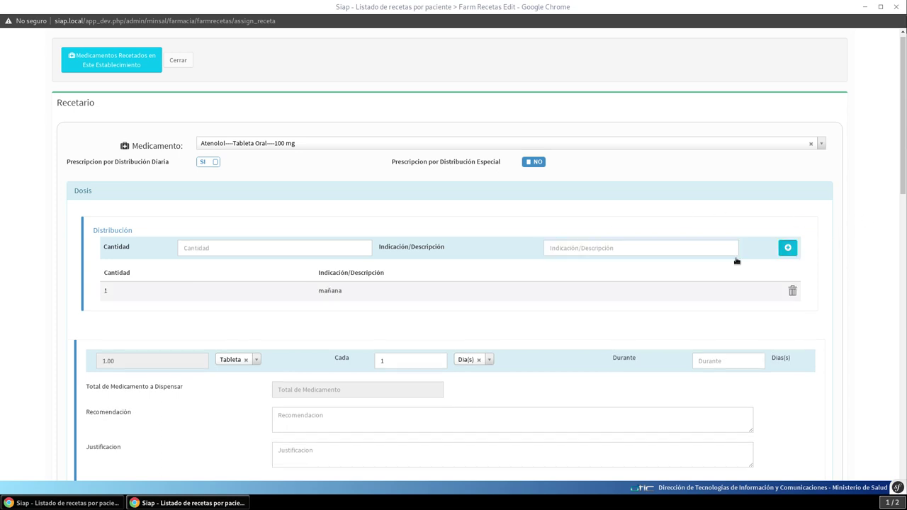
Add a daily distribution entry of 0.5 with the indication "tarde" to the atenolol dose.
{"action": "left_click", "coordinate": [251, 252]}
{"action": "type", "text": "0.5"}
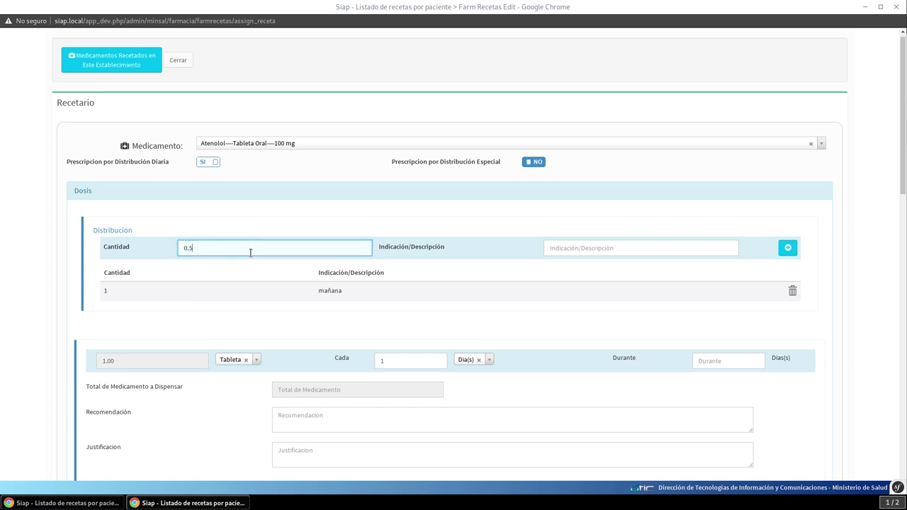
{"action": "key", "text": "Tab"}
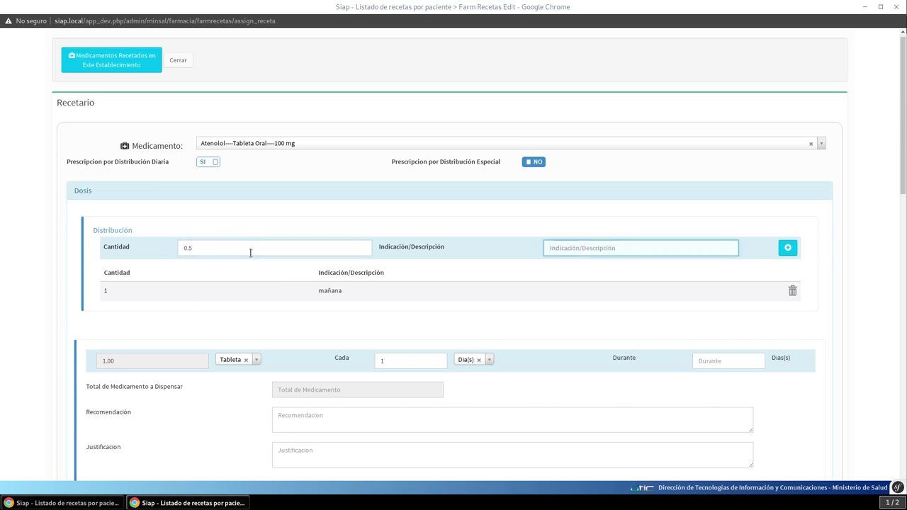
{"action": "type", "text": "tarde"}
{"action": "left_click", "coordinate": [786, 249]}
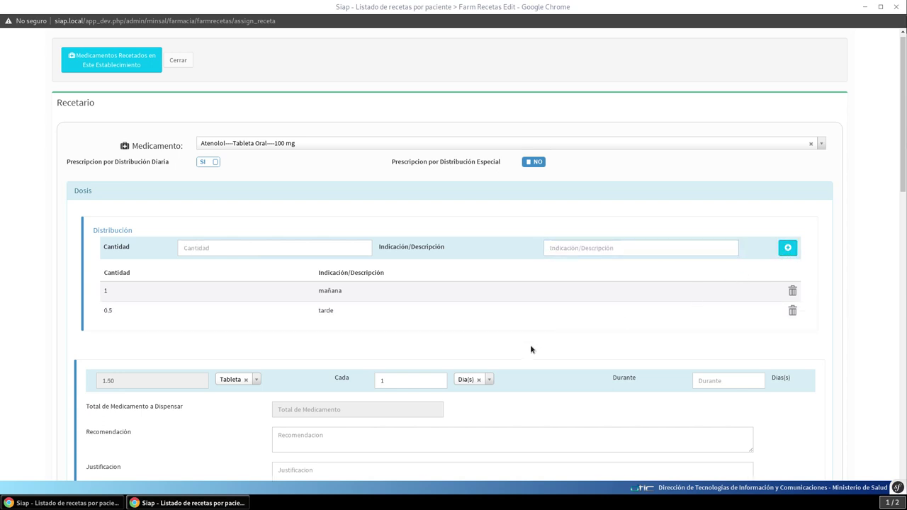
Set the atenolol duration to 30 days and enter the justification "Es para su cumplimiento".
{"action": "scroll", "coordinate": [530, 349], "scroll_direction": "down", "scroll_amount": 1}
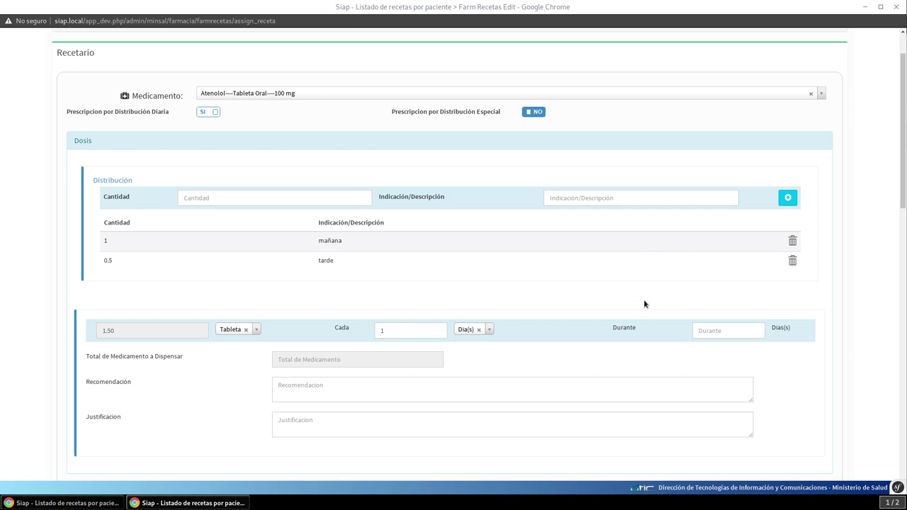
{"action": "left_click", "coordinate": [704, 326]}
{"action": "type", "text": "30"}
{"action": "left_click", "coordinate": [568, 357]}
{"action": "left_click", "coordinate": [308, 427]}
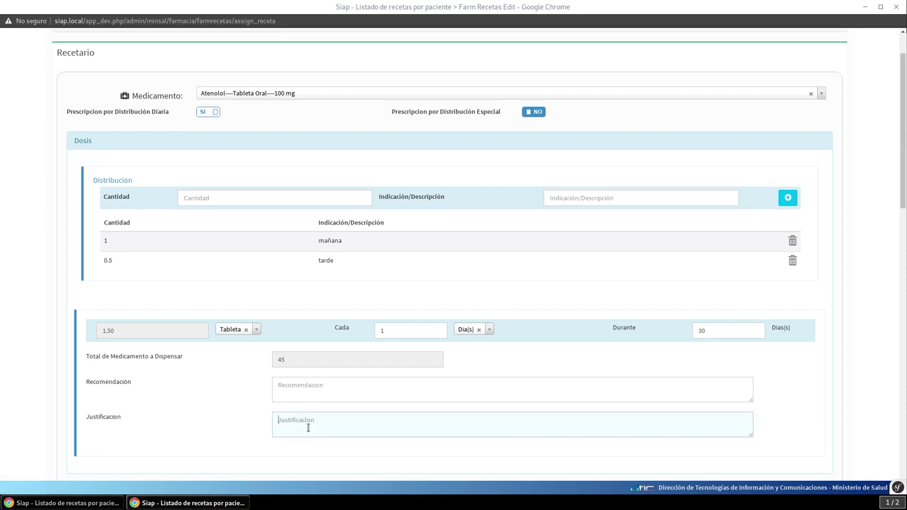
{"action": "type", "text": "Es"}
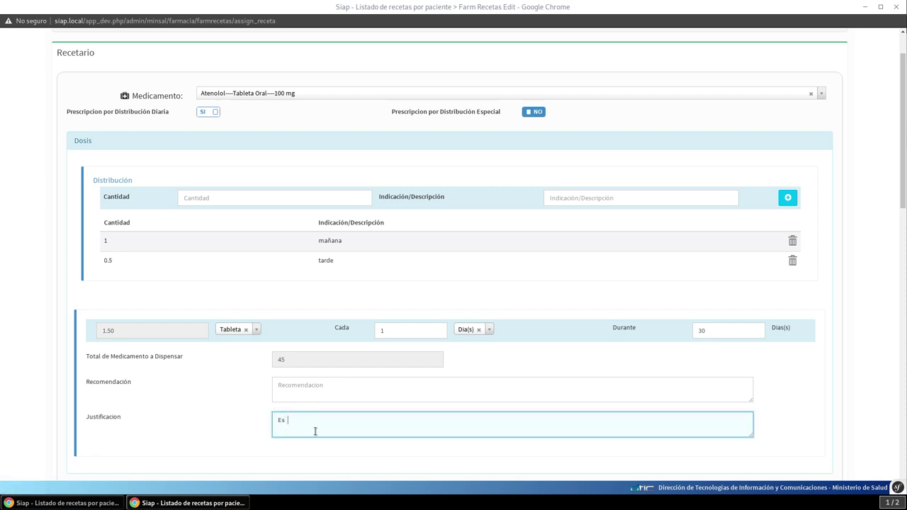
{"action": "type", "text": " para su cumplimiento"}
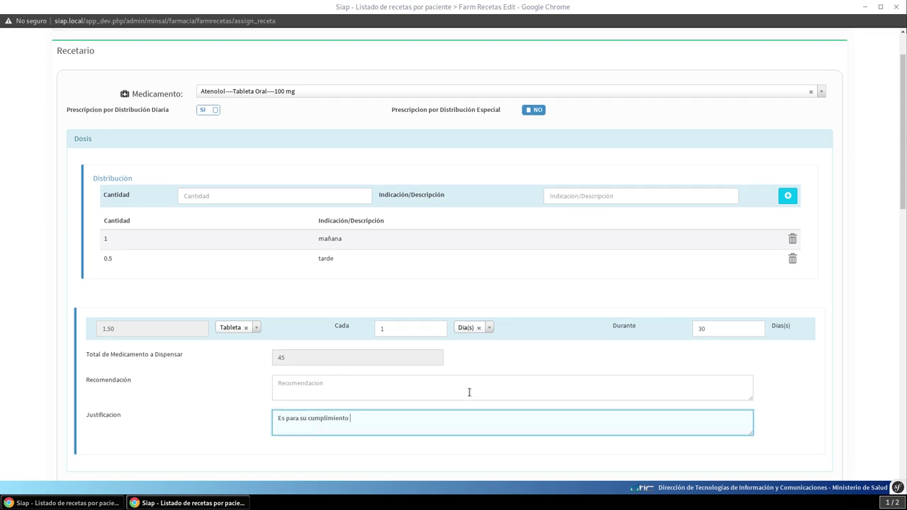
Mark the atenolol prescription as Repetitiva with 5 repeat prescriptions and save the medication.
{"action": "scroll", "coordinate": [468, 404], "scroll_direction": "down", "scroll_amount": 4}
{"action": "scroll", "coordinate": [213, 312], "scroll_direction": "down", "scroll_amount": 1}
{"action": "left_click", "coordinate": [155, 296]}
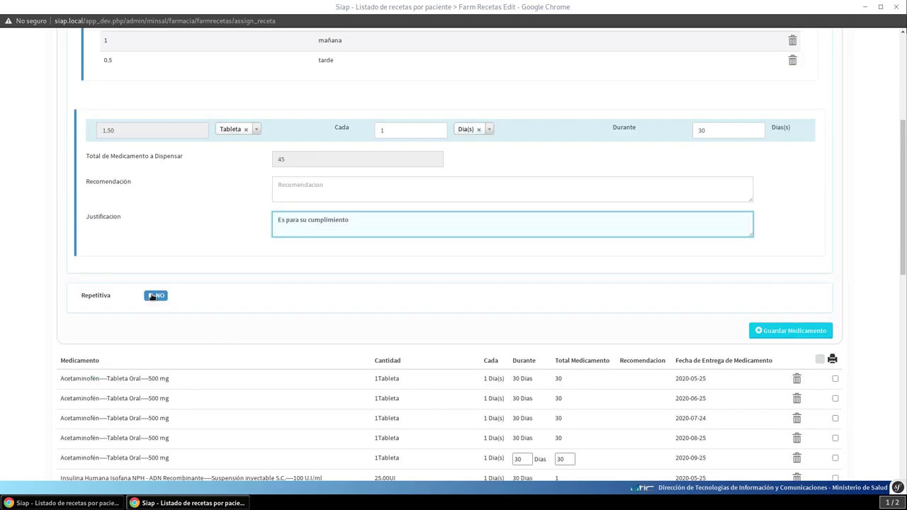
{"action": "left_click", "coordinate": [328, 298]}
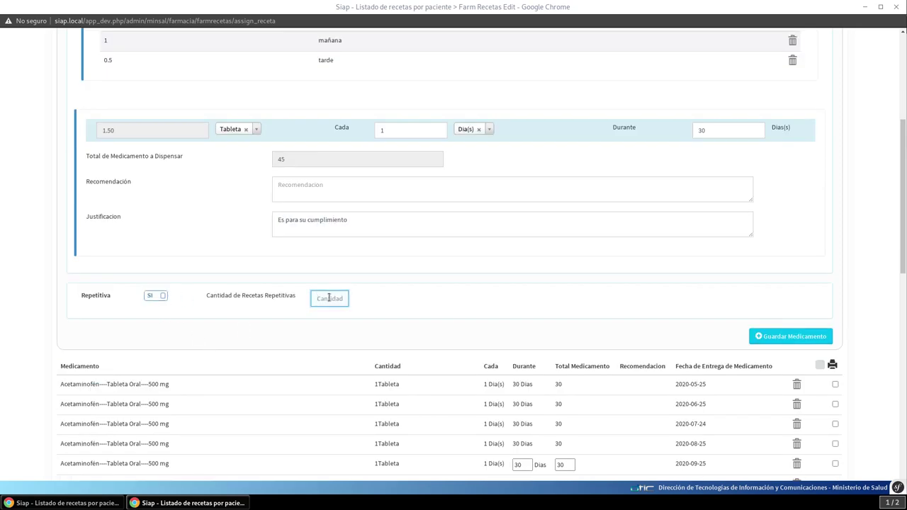
{"action": "type", "text": "5"}
{"action": "left_click", "coordinate": [790, 342]}
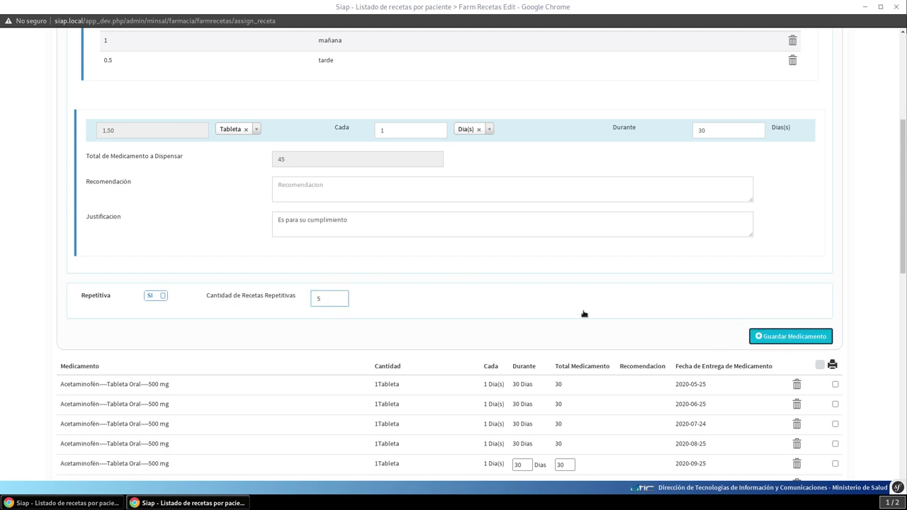
Mark all medications in the prescription list for printing and generate the printable prescriptions.
{"action": "scroll", "coordinate": [584, 314], "scroll_direction": "down", "scroll_amount": 3}
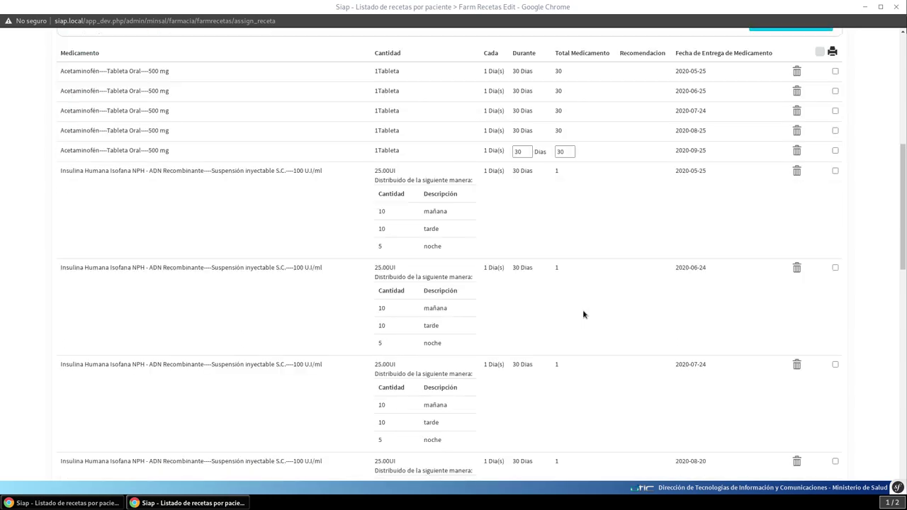
{"action": "scroll", "coordinate": [584, 314], "scroll_direction": "down", "scroll_amount": 7}
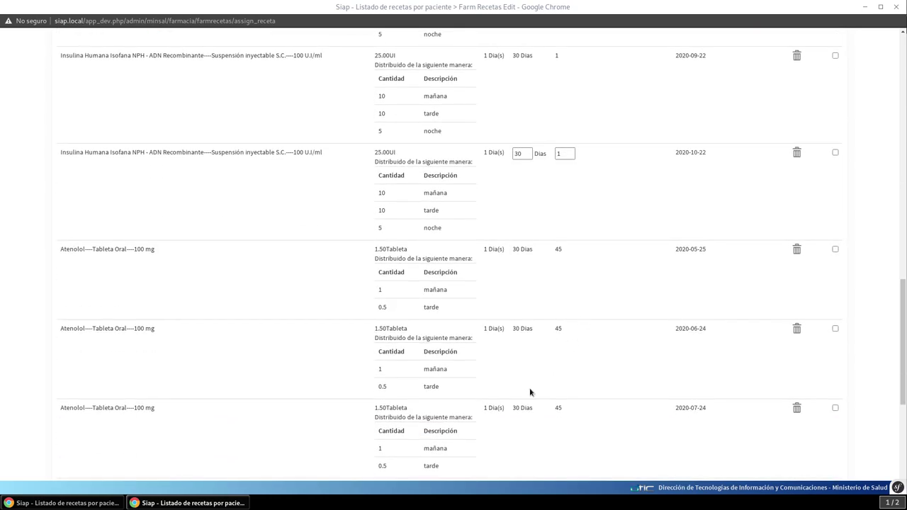
{"action": "scroll", "coordinate": [635, 330], "scroll_direction": "up", "scroll_amount": 5}
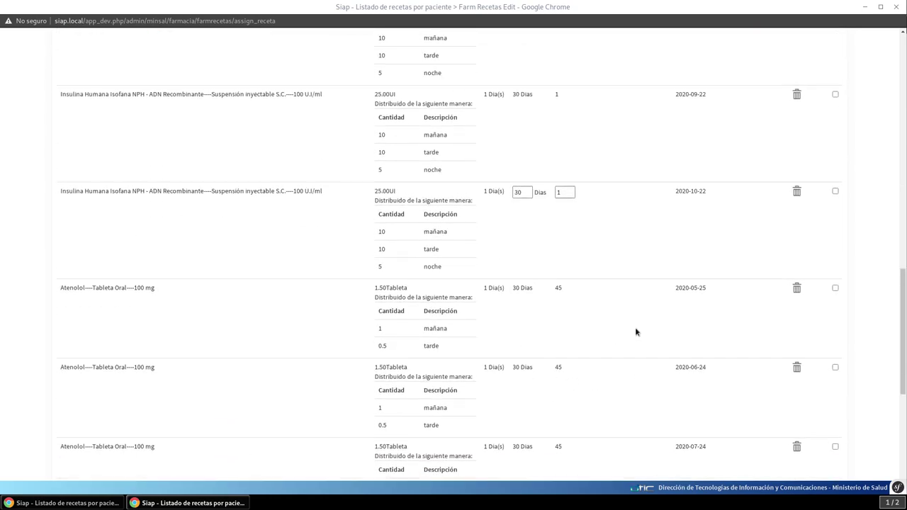
{"action": "scroll", "coordinate": [635, 330], "scroll_direction": "up", "scroll_amount": 6}
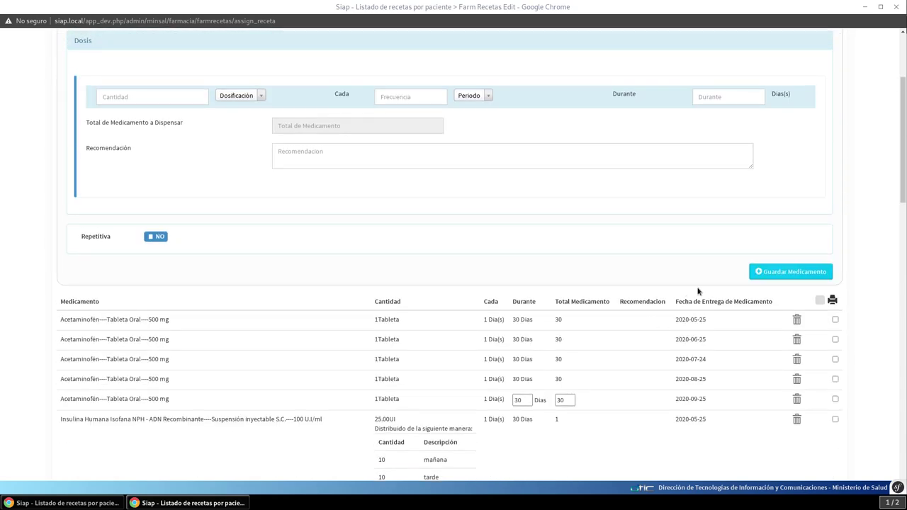
{"action": "left_click", "coordinate": [819, 300]}
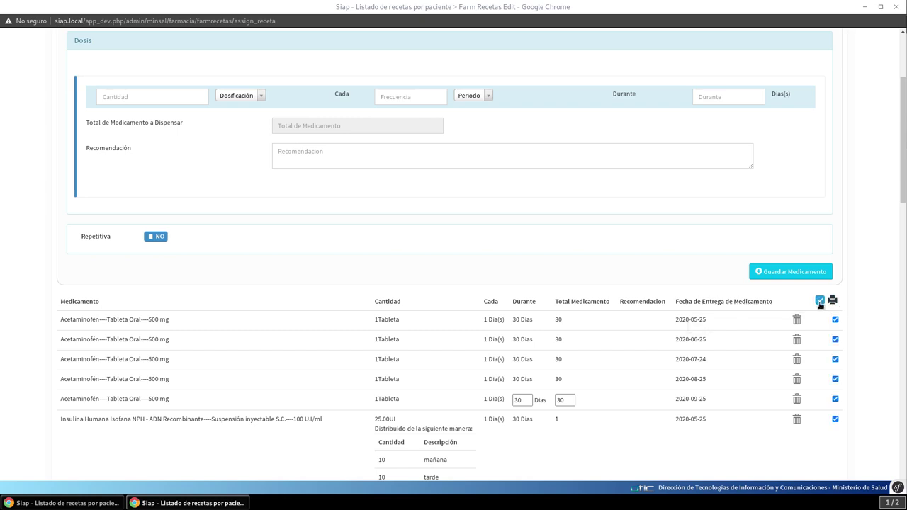
{"action": "scroll", "coordinate": [786, 325], "scroll_direction": "down", "scroll_amount": 3}
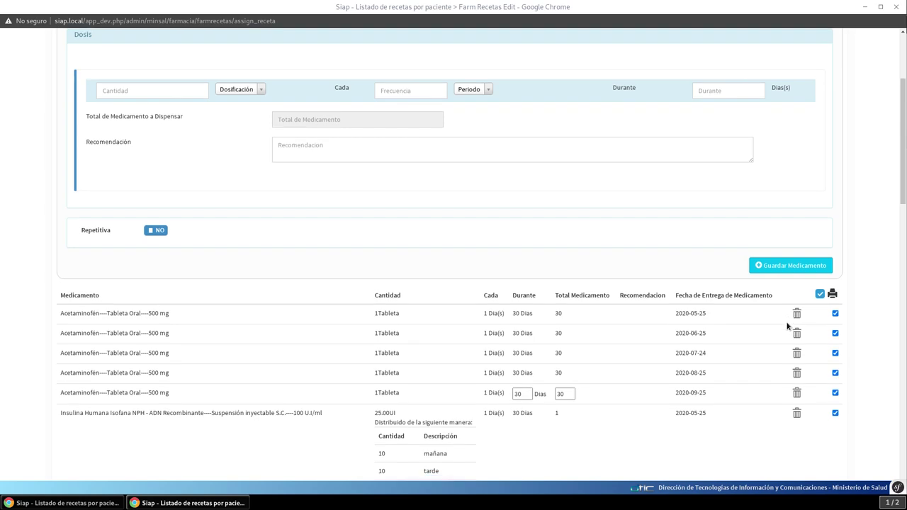
{"action": "scroll", "coordinate": [787, 326], "scroll_direction": "up", "scroll_amount": 3}
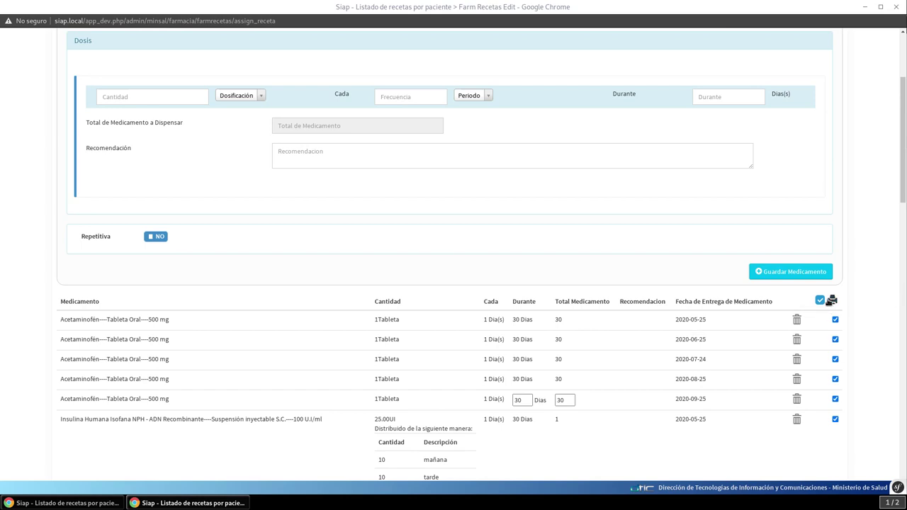
{"action": "left_click", "coordinate": [832, 300]}
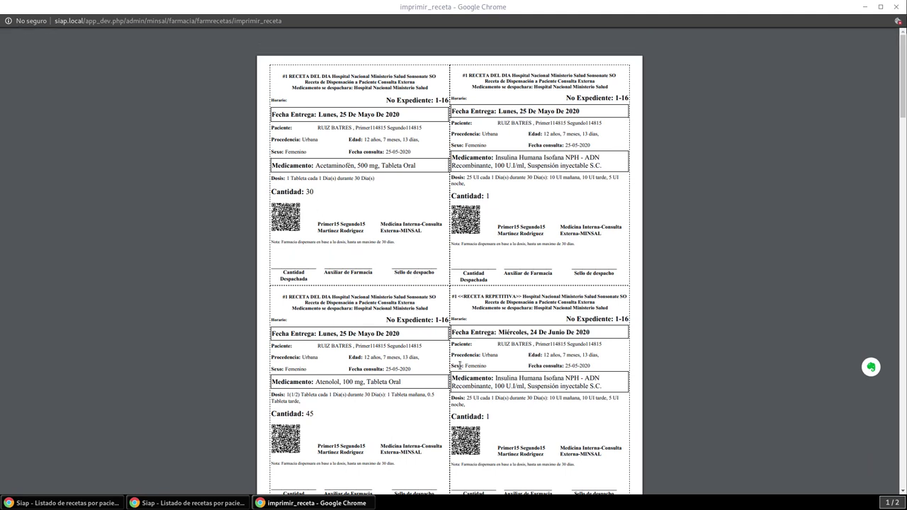
Examine the dose and medication lines of the acetaminofén prescription in the printable document.
{"action": "scroll", "coordinate": [477, 366], "scroll_direction": "down", "scroll_amount": 2}
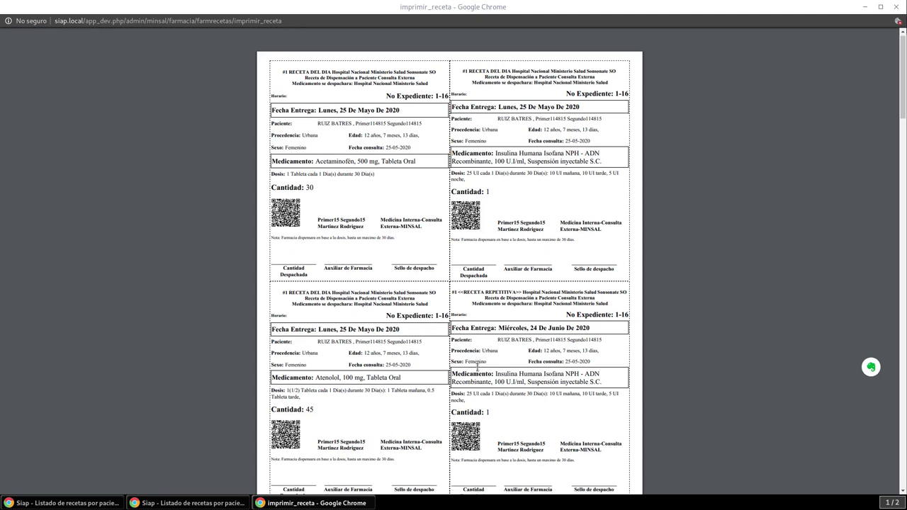
{"action": "left_click_drag", "start_coordinate": [293, 142], "coordinate": [374, 130]}
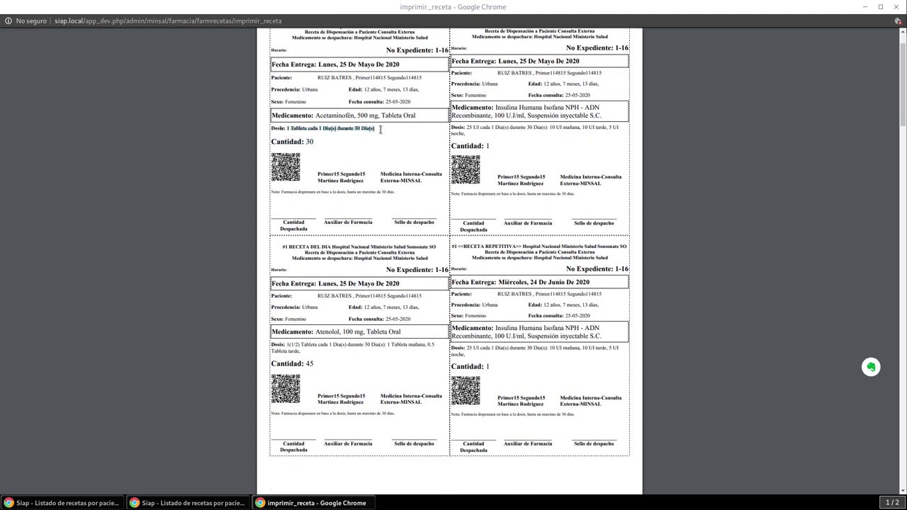
{"action": "left_click_drag", "start_coordinate": [292, 114], "coordinate": [418, 115]}
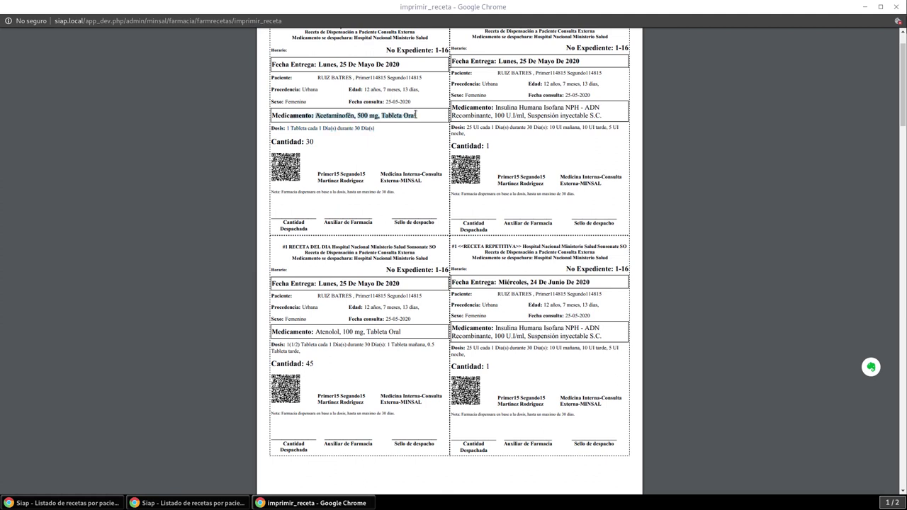
Examine the patient name, age, consultation date, sex and specialty on the printable acetaminofén prescription, and close the document.
{"action": "left_click_drag", "start_coordinate": [317, 78], "coordinate": [425, 79]}
{"action": "left_click_drag", "start_coordinate": [348, 89], "coordinate": [426, 88]}
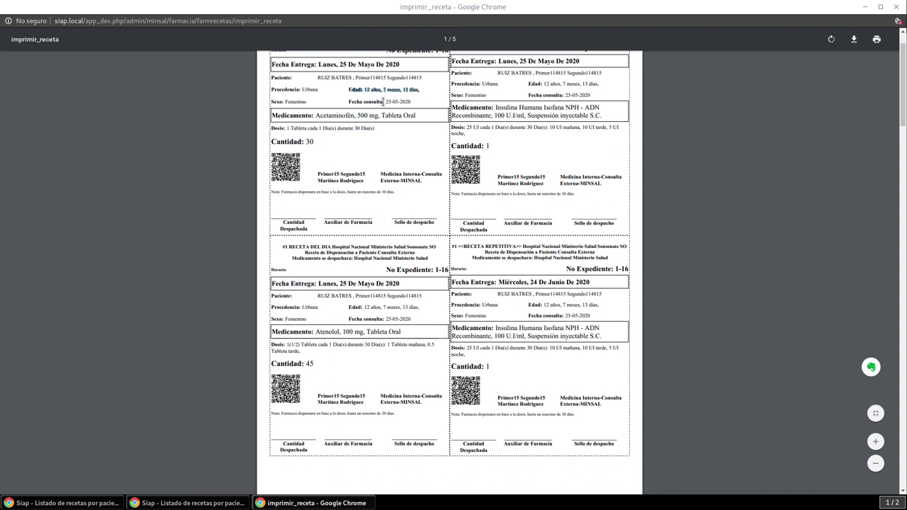
{"action": "left_click_drag", "start_coordinate": [371, 102], "coordinate": [420, 102]}
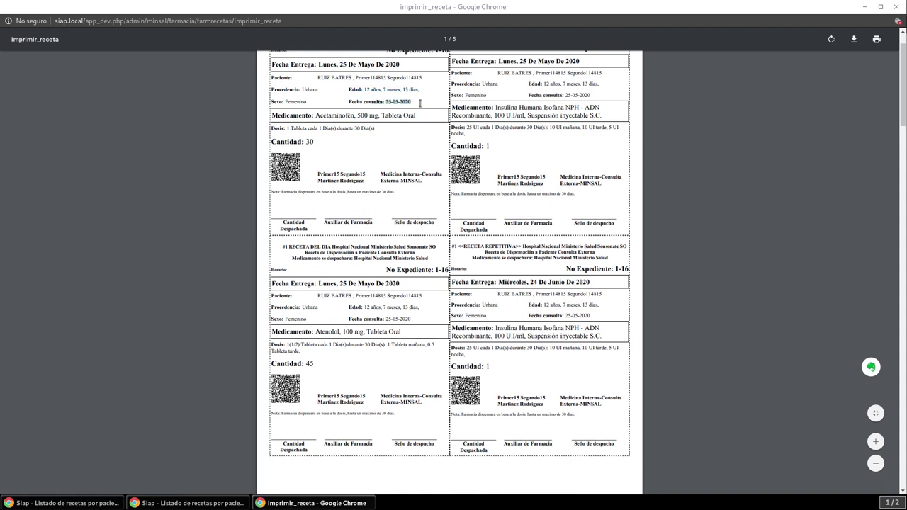
{"action": "double_click", "coordinate": [298, 102]}
{"action": "left_click_drag", "start_coordinate": [381, 174], "coordinate": [422, 181]}
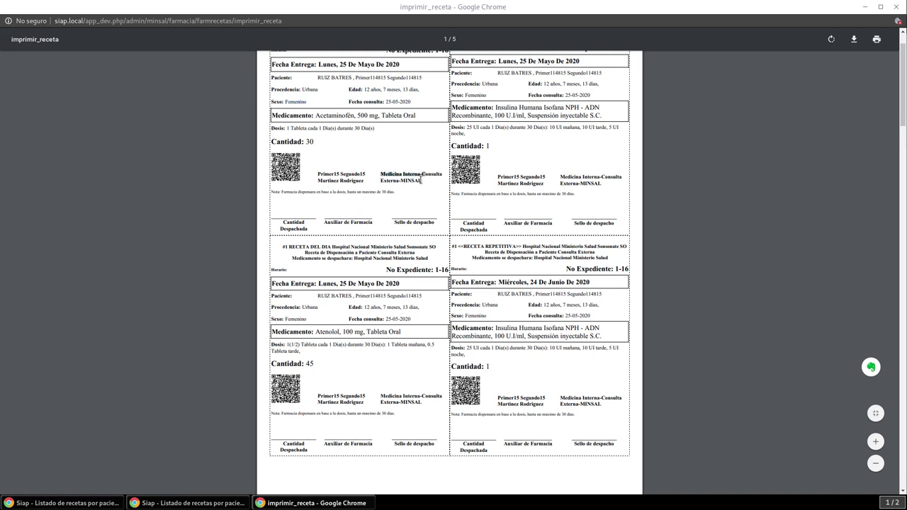
{"action": "left_click", "coordinate": [399, 173]}
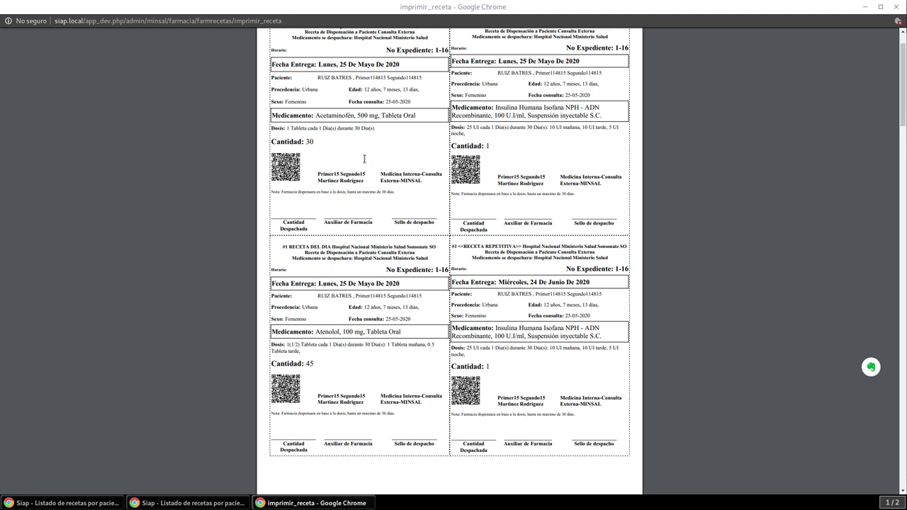
{"action": "left_click", "coordinate": [897, 9]}
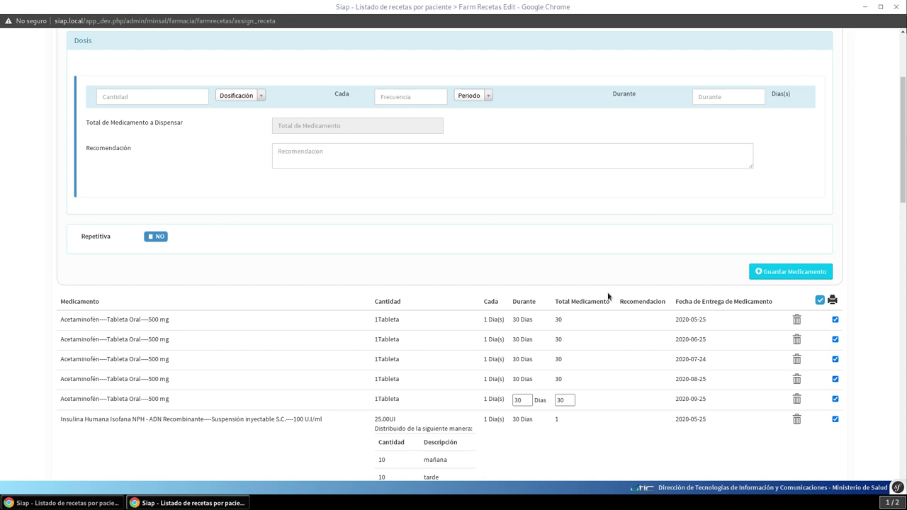
Search the medication catalogue for "acetam" and close the results without selecting a medication.
{"action": "scroll", "coordinate": [607, 296], "scroll_direction": "up", "scroll_amount": 1}
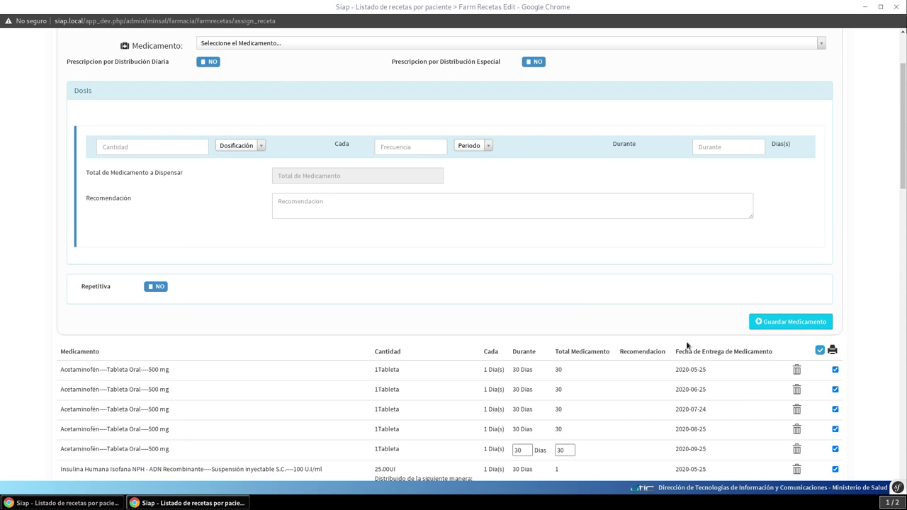
{"action": "scroll", "coordinate": [424, 306], "scroll_direction": "down", "scroll_amount": 1}
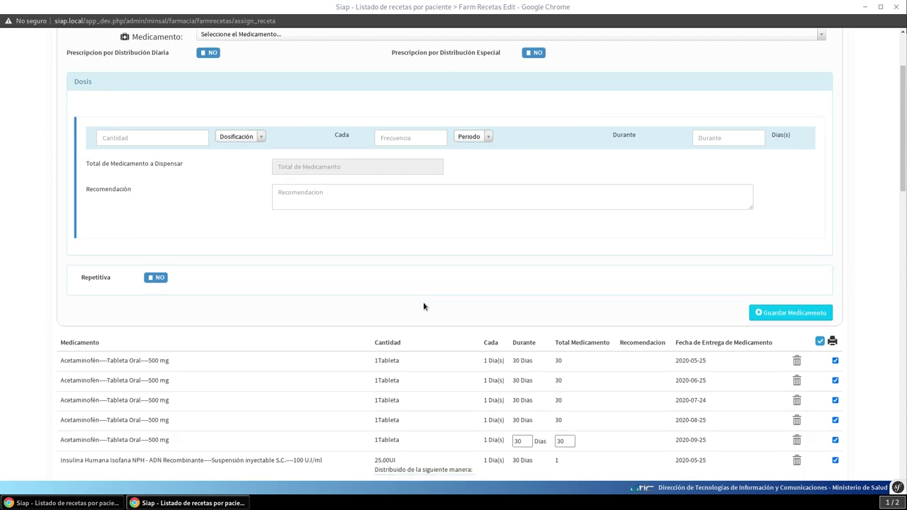
{"action": "scroll", "coordinate": [366, 304], "scroll_direction": "up", "scroll_amount": 1}
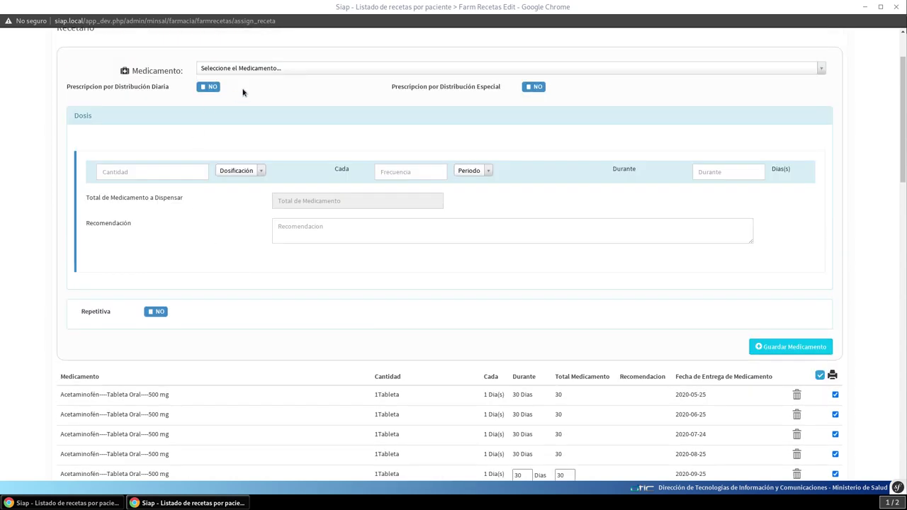
{"action": "left_click", "coordinate": [261, 71]}
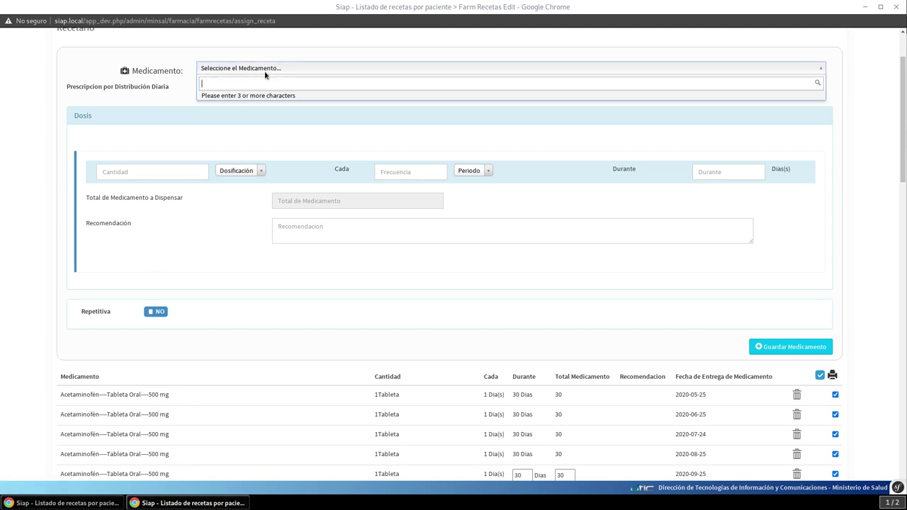
{"action": "type", "text": "acetam"}
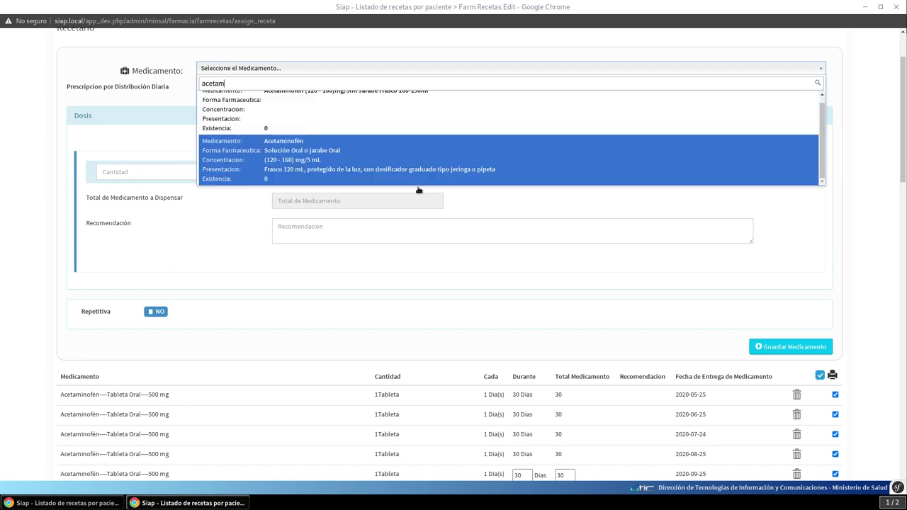
{"action": "left_click", "coordinate": [425, 259]}
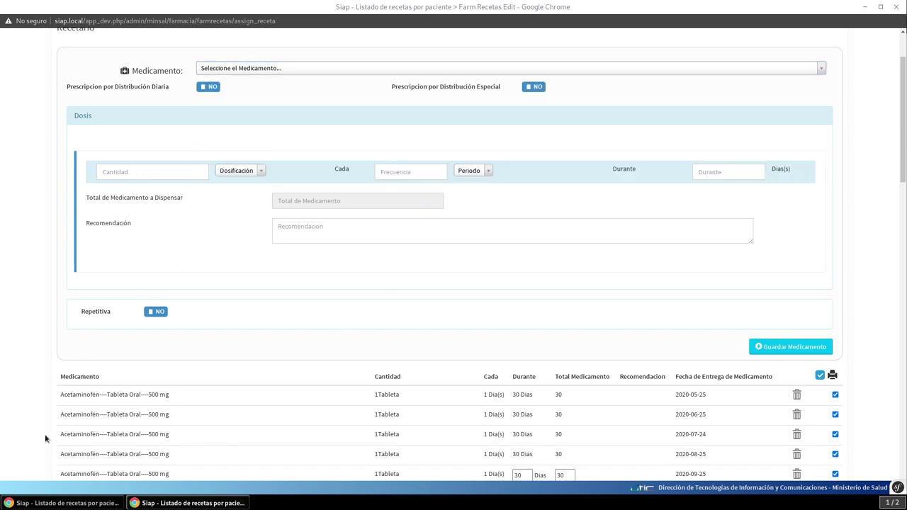
Request deletion of the insulina NPH prescription with delivery date 2020-05-25 and cancel the request.
{"action": "scroll", "coordinate": [170, 434], "scroll_direction": "down", "scroll_amount": 3}
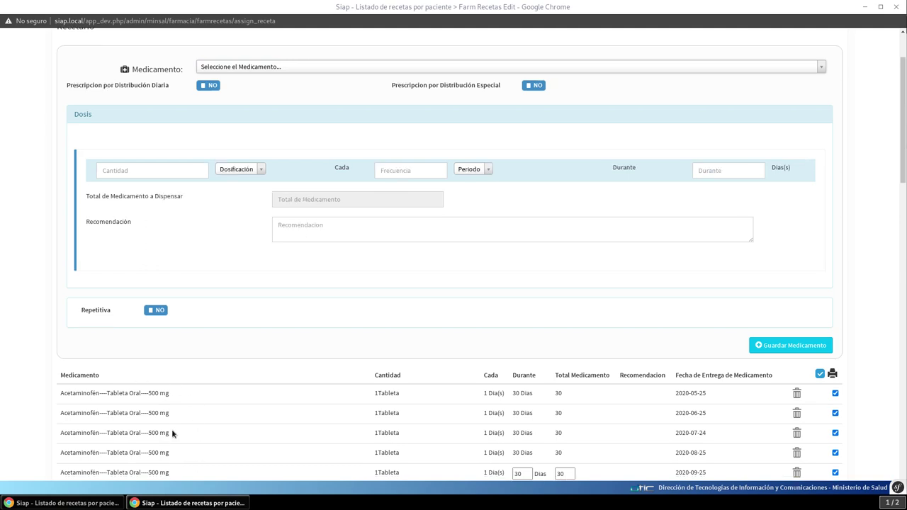
{"action": "scroll", "coordinate": [171, 433], "scroll_direction": "up", "scroll_amount": 2}
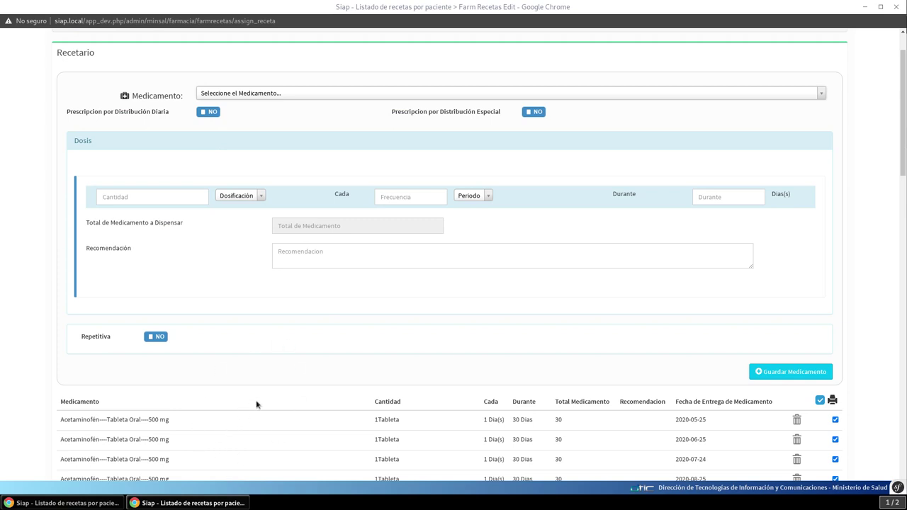
{"action": "scroll", "coordinate": [493, 439], "scroll_direction": "down", "scroll_amount": 1}
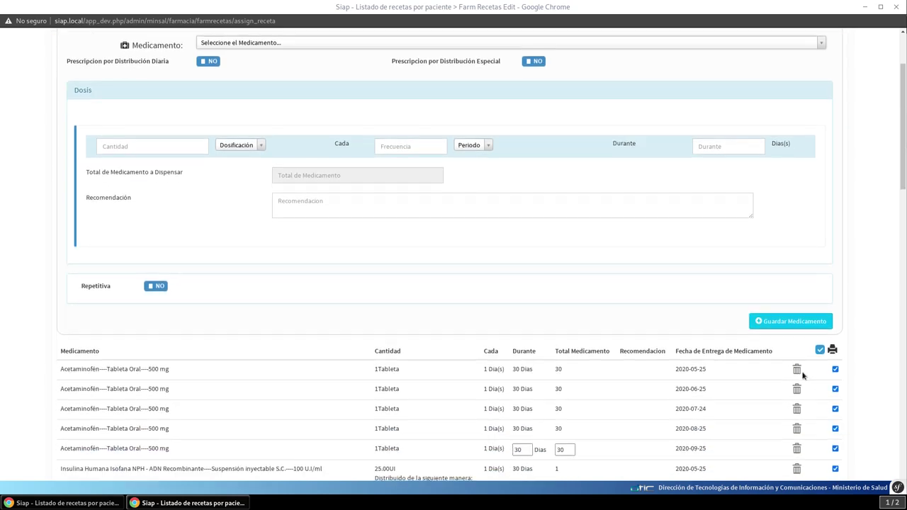
{"action": "scroll", "coordinate": [797, 370], "scroll_direction": "down", "scroll_amount": 2}
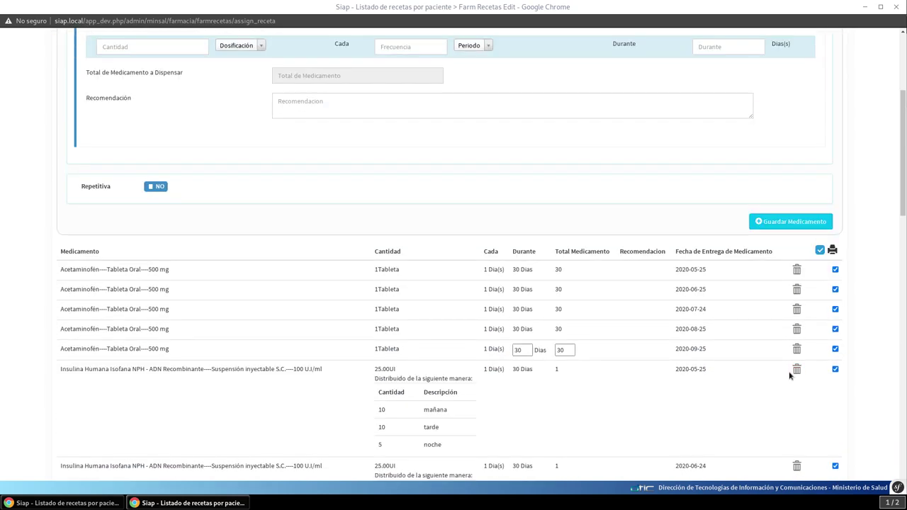
{"action": "left_click", "coordinate": [796, 369]}
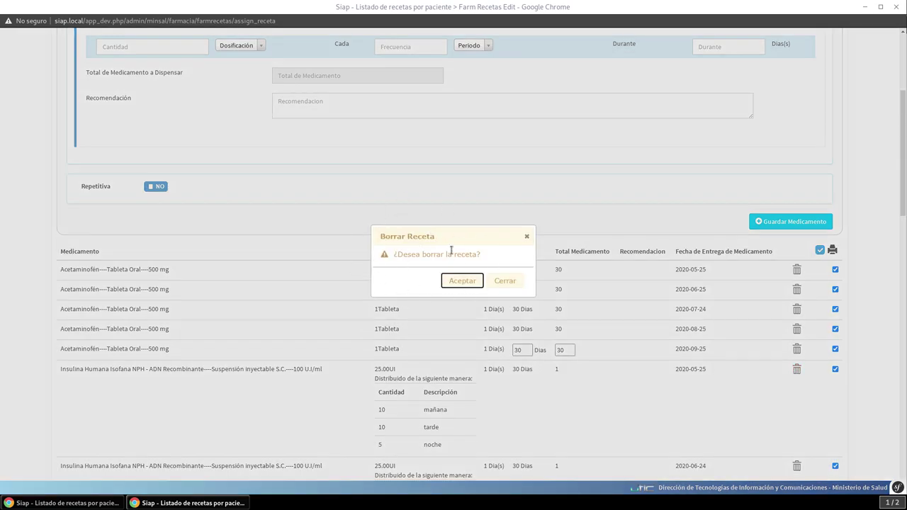
{"action": "left_click", "coordinate": [504, 281]}
Search for "loratadi" and select Loratadina, Tableta Oral, 10 mg as the medication.
{"action": "scroll", "coordinate": [759, 354], "scroll_direction": "up", "scroll_amount": 2}
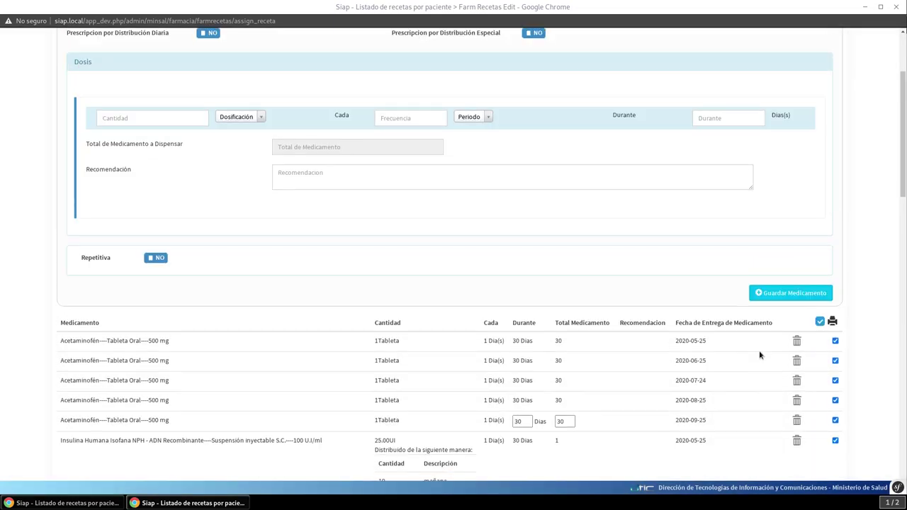
{"action": "scroll", "coordinate": [215, 146], "scroll_direction": "up", "scroll_amount": 1}
{"action": "left_click", "coordinate": [218, 147]}
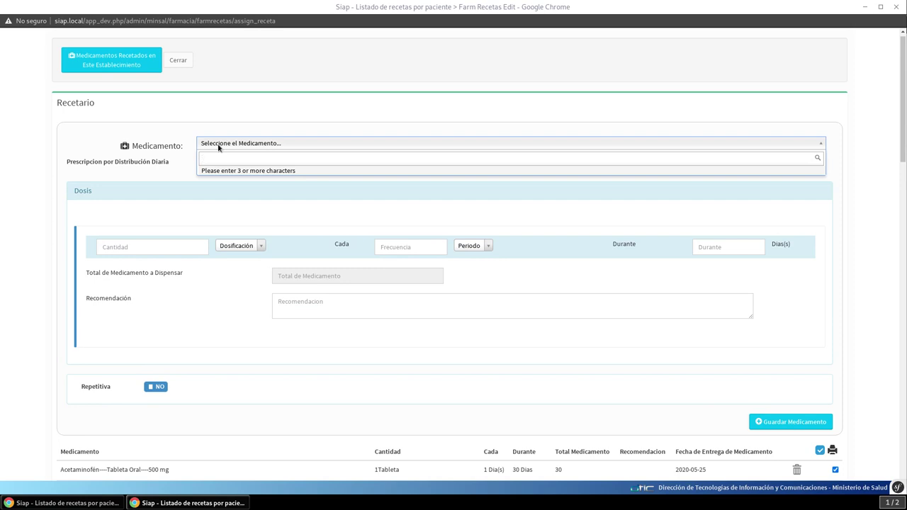
{"action": "type", "text": "loratadi"}
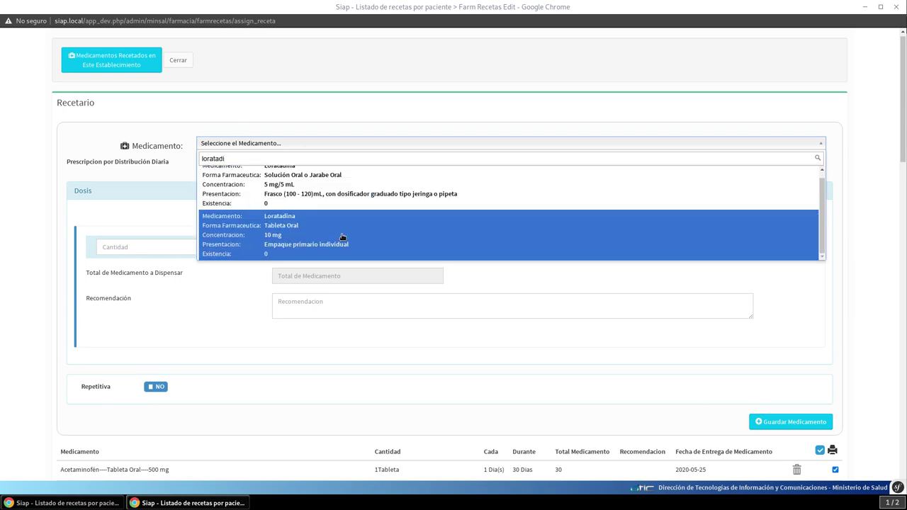
{"action": "left_click", "coordinate": [340, 235]}
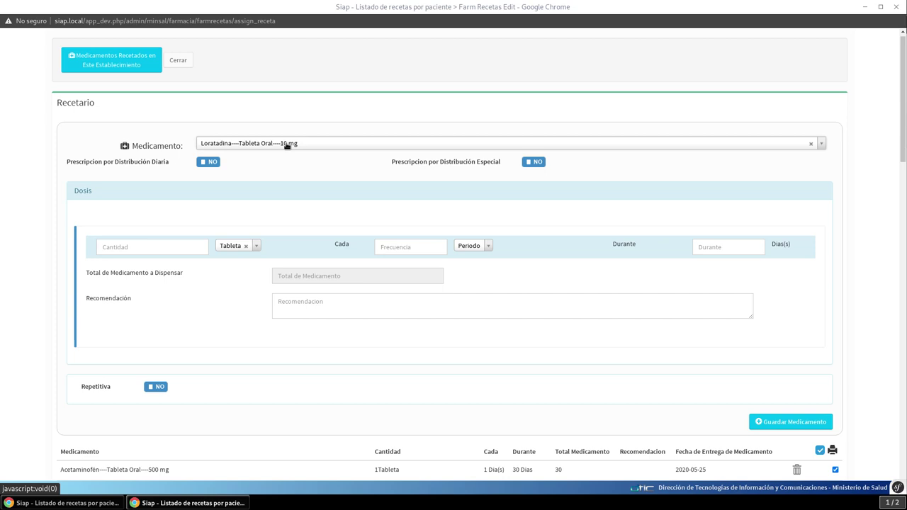
Close the medication prescription form without saving the selected loratadina.
{"action": "scroll", "coordinate": [282, 234], "scroll_direction": "down", "scroll_amount": 2}
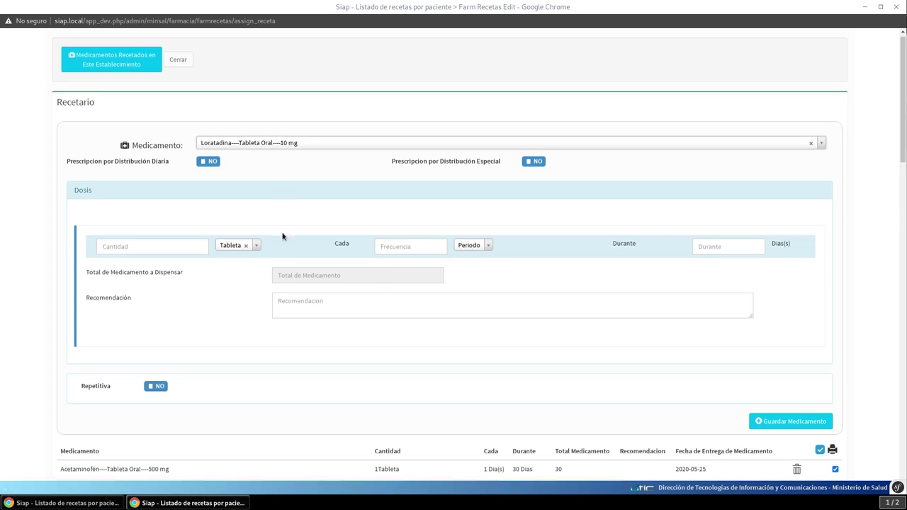
{"action": "scroll", "coordinate": [409, 403], "scroll_direction": "down", "scroll_amount": 4}
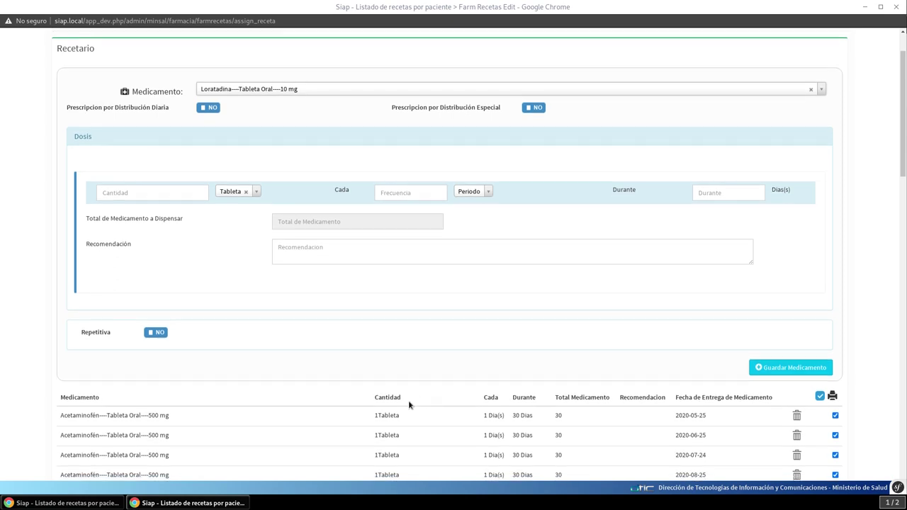
{"action": "scroll", "coordinate": [395, 355], "scroll_direction": "up", "scroll_amount": 5}
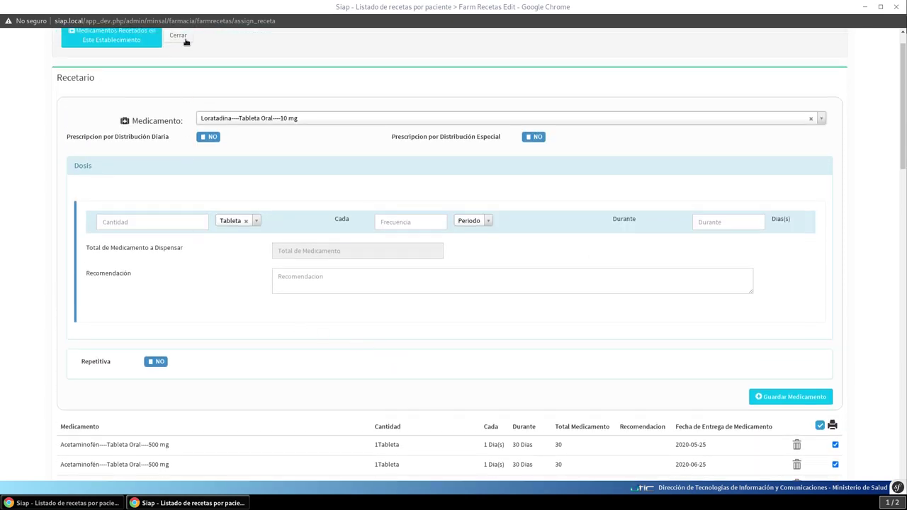
{"action": "left_click", "coordinate": [183, 39]}
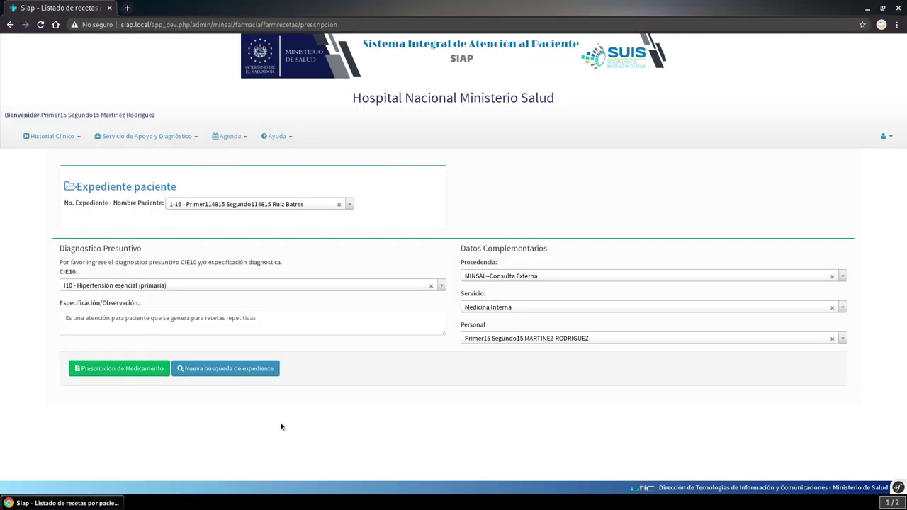
Clear the current patient from the expediente selection and select a different patient by record number.
{"action": "left_click", "coordinate": [340, 206]}
{"action": "left_click", "coordinate": [289, 205]}
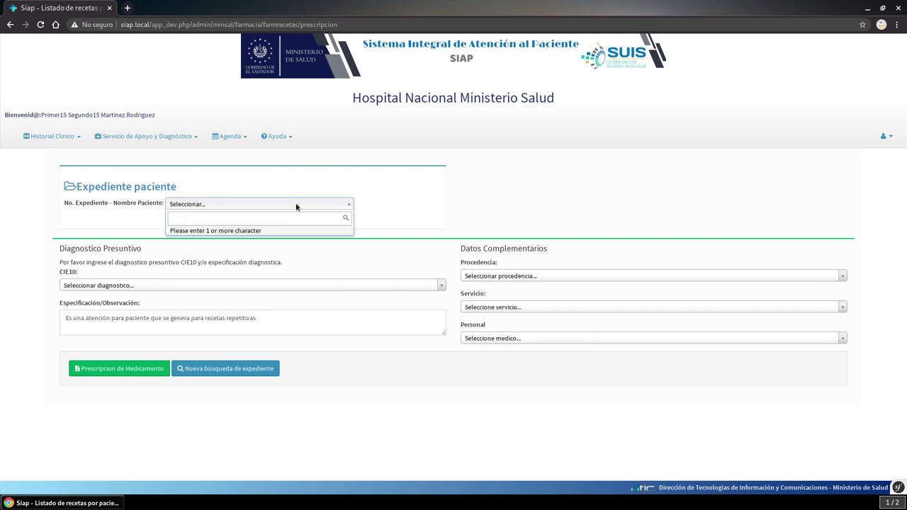
{"action": "type", "text": "2-16"}
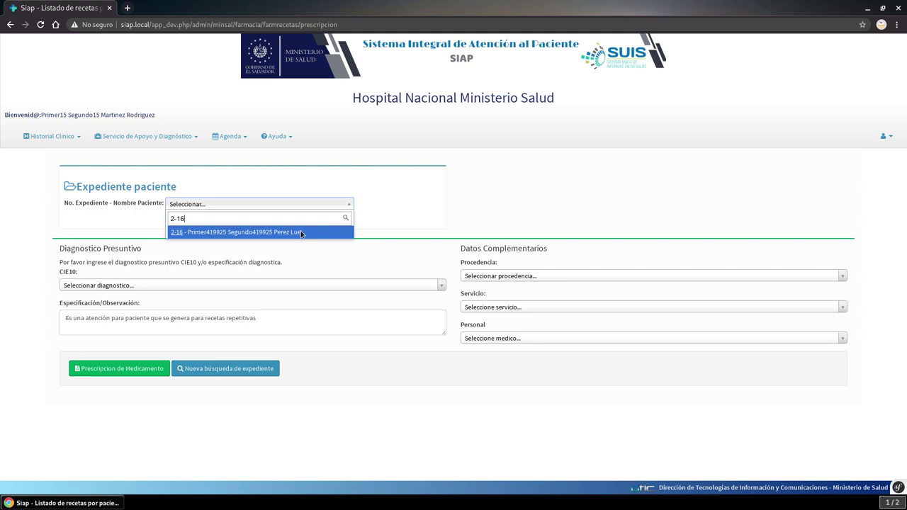
{"action": "left_click", "coordinate": [300, 232]}
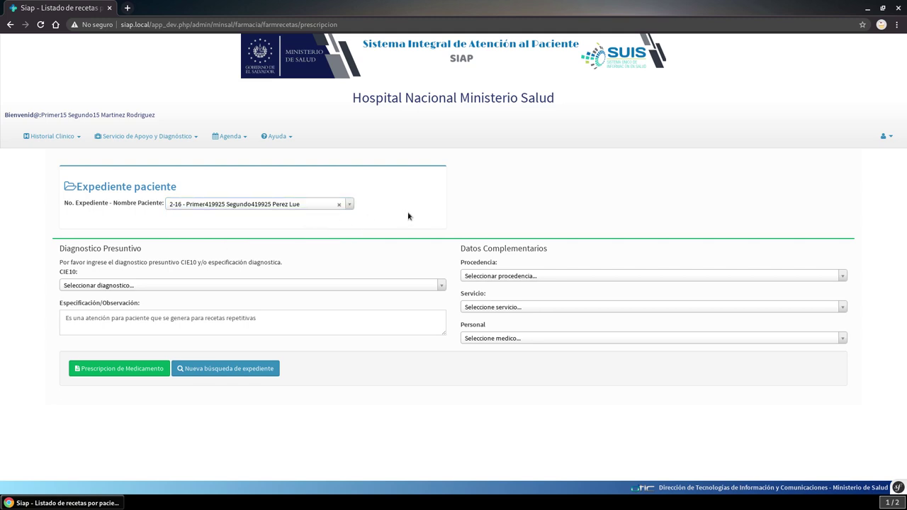